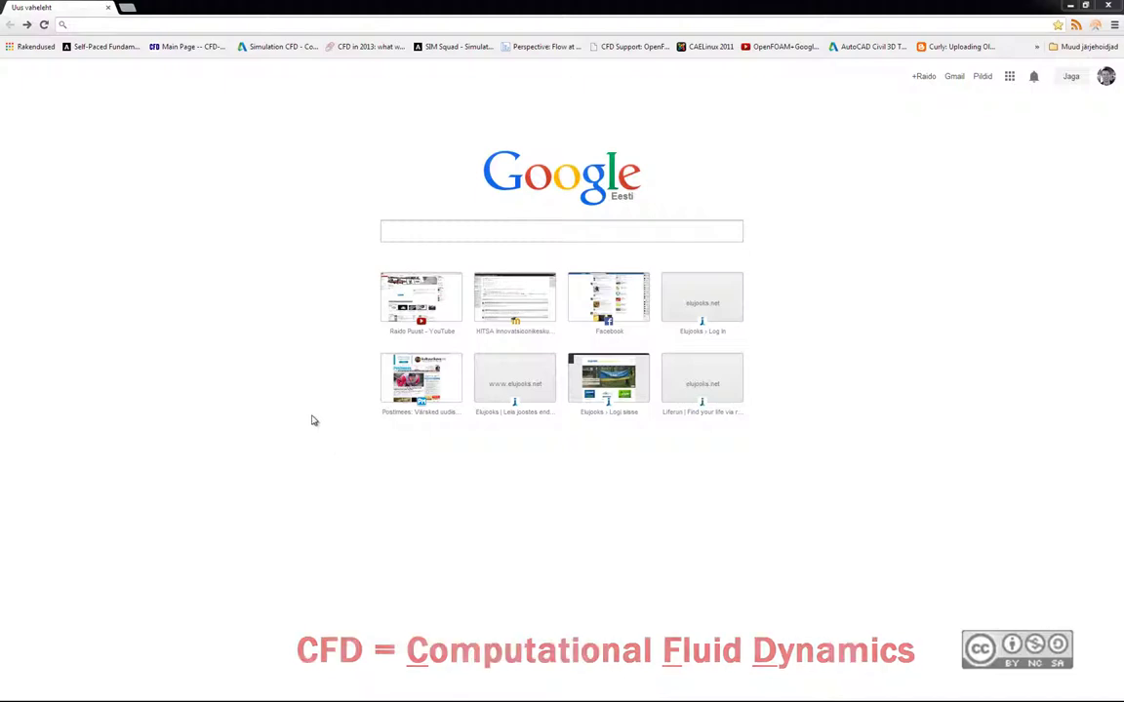
Go to autodesk.com's simulation page and scroll down to its list of simulation products.
click(239, 26)
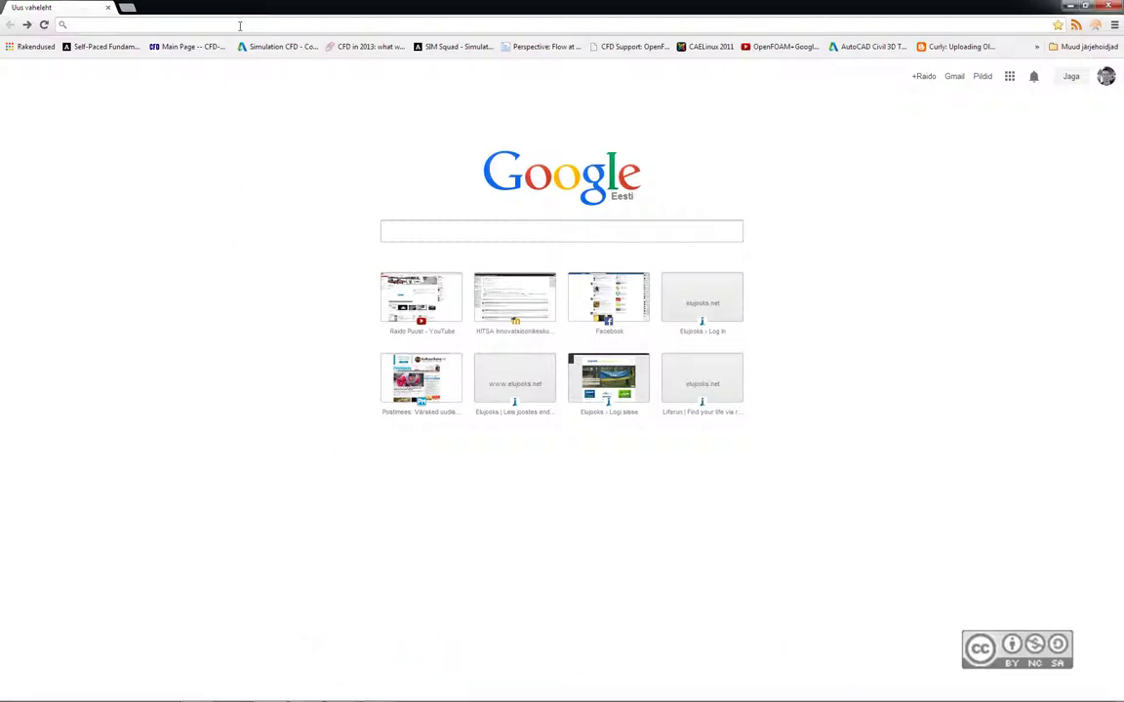
text(autodesk)
text(.c)
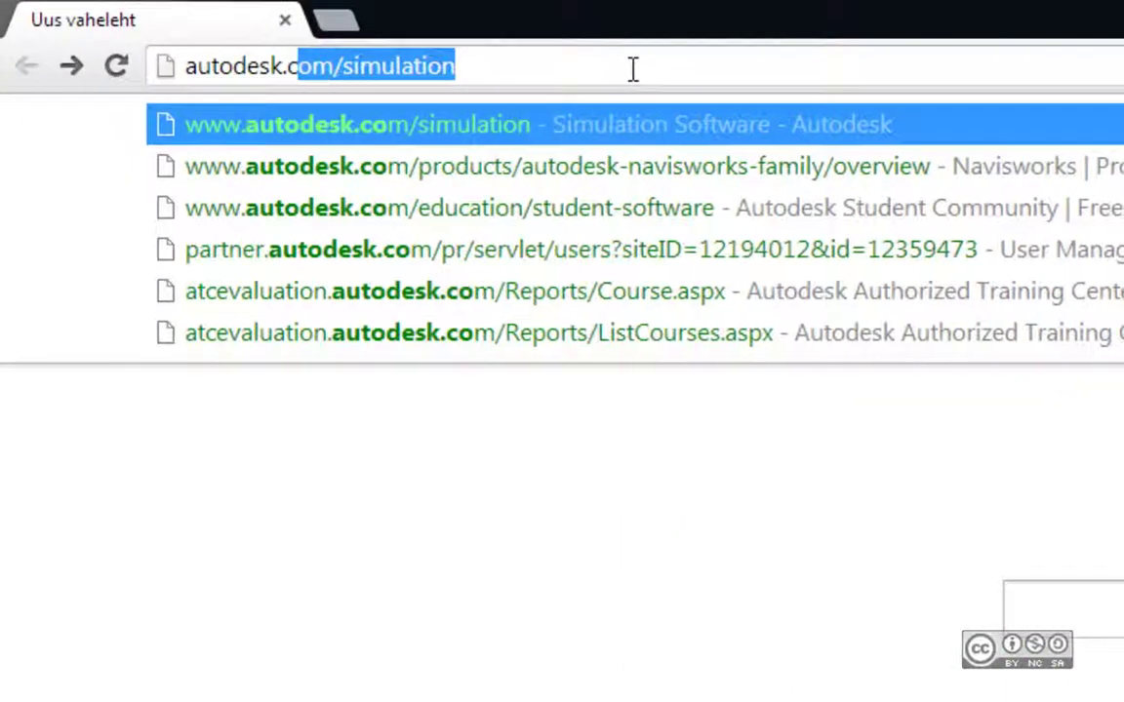
text(om)
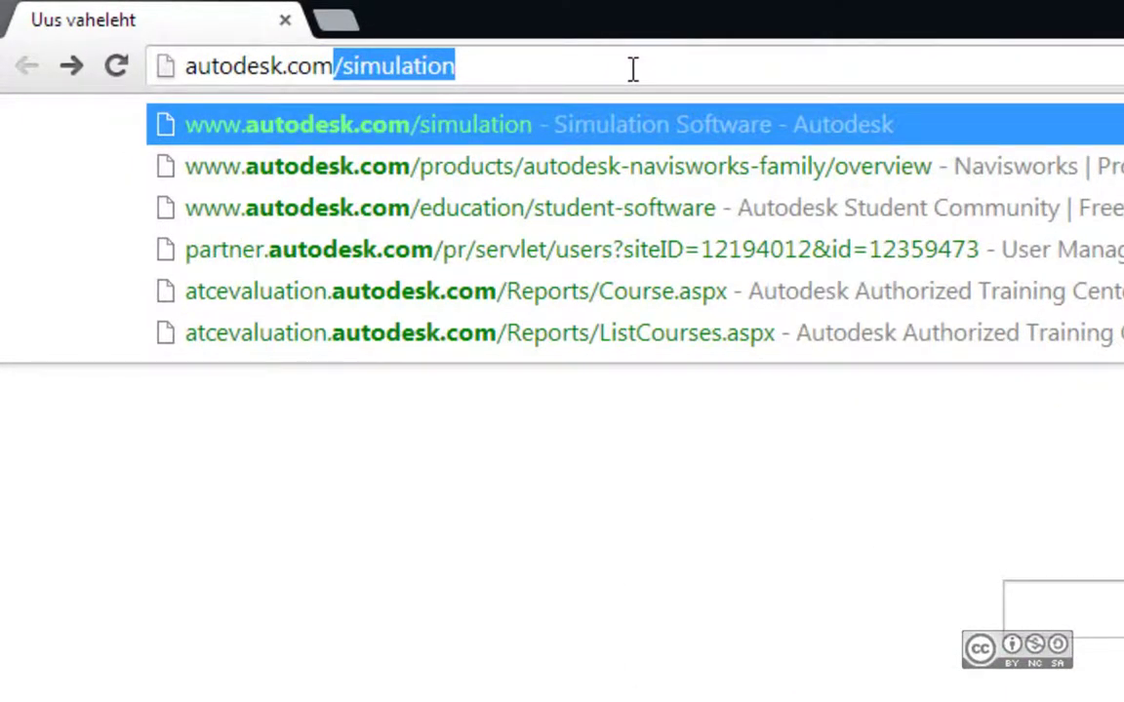
key(Return)
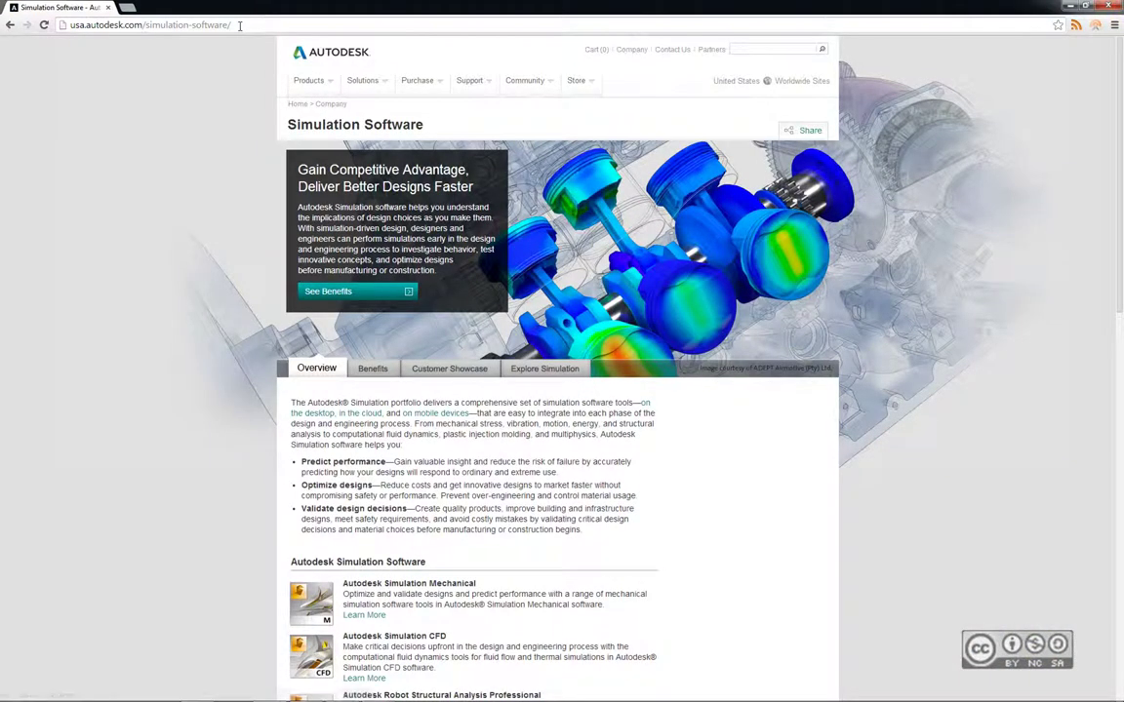
scroll(166, 444, down, 2)
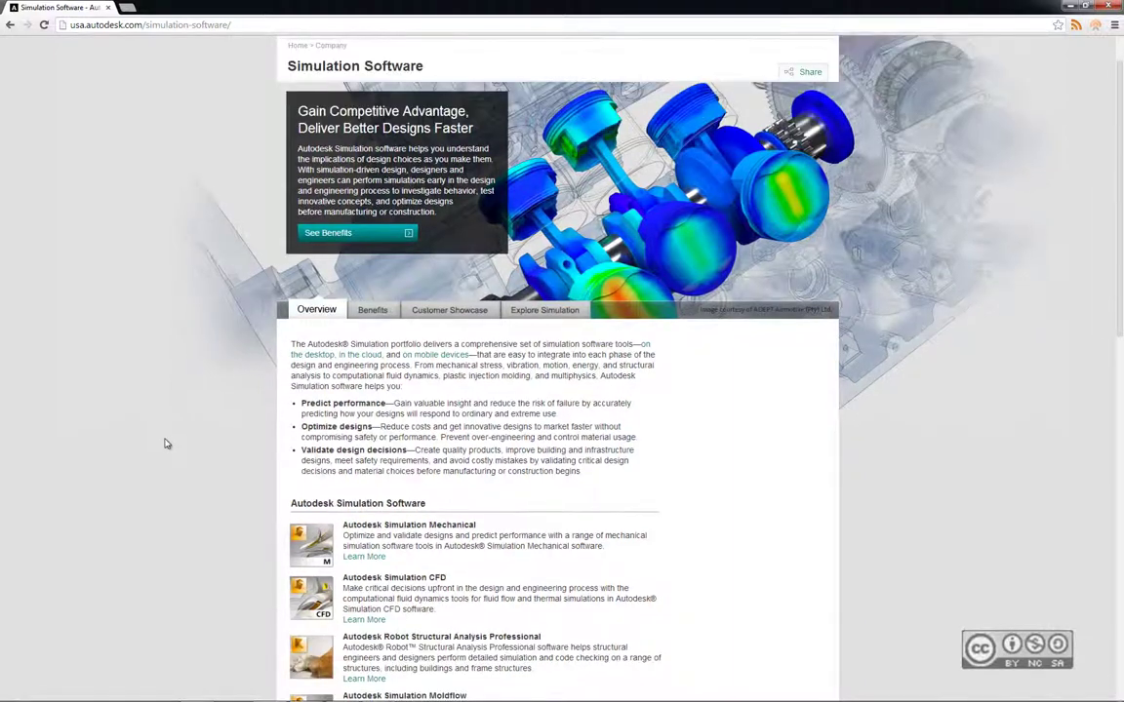
scroll(166, 444, down, 1)
scroll(166, 444, down, 3)
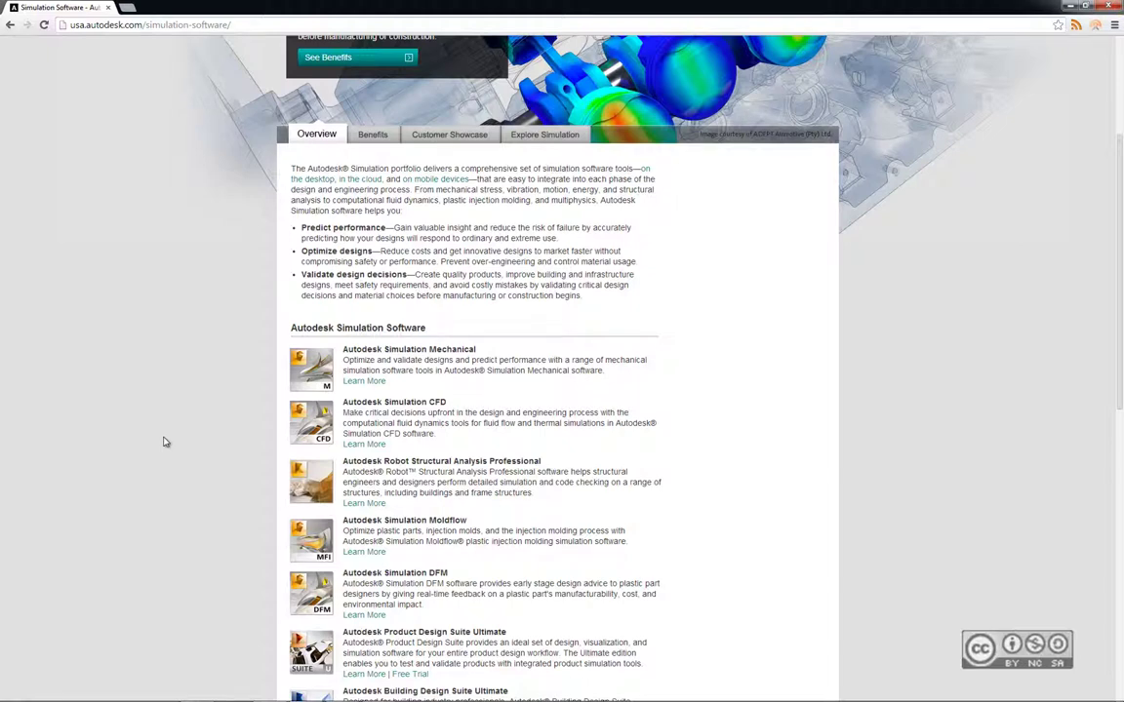
scroll(165, 442, down, 1)
scroll(165, 442, down, 1)
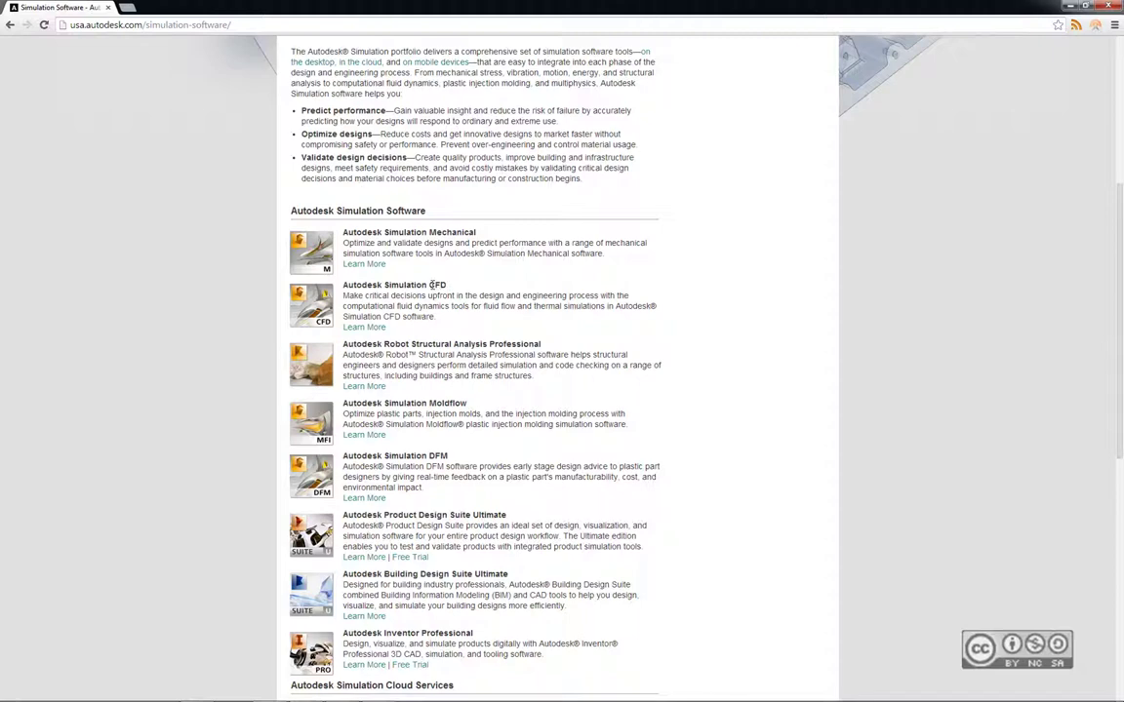
Open the CFD product comparison from Simulation CFD's Learn More page.
click(363, 327)
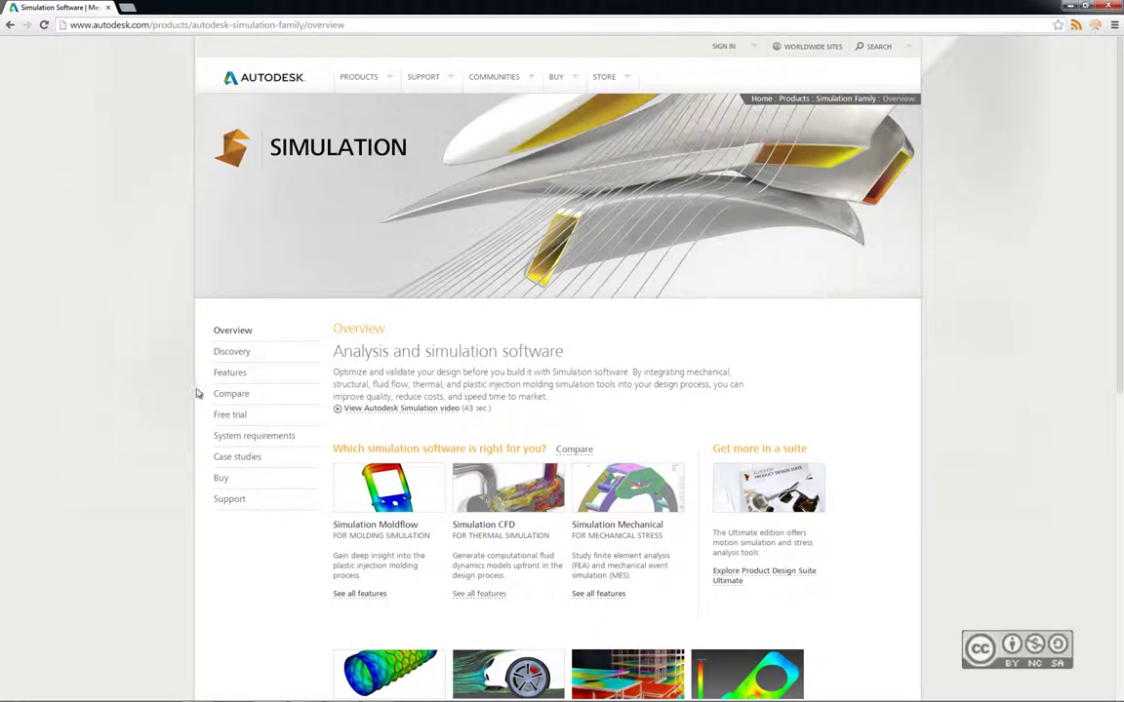
click(230, 396)
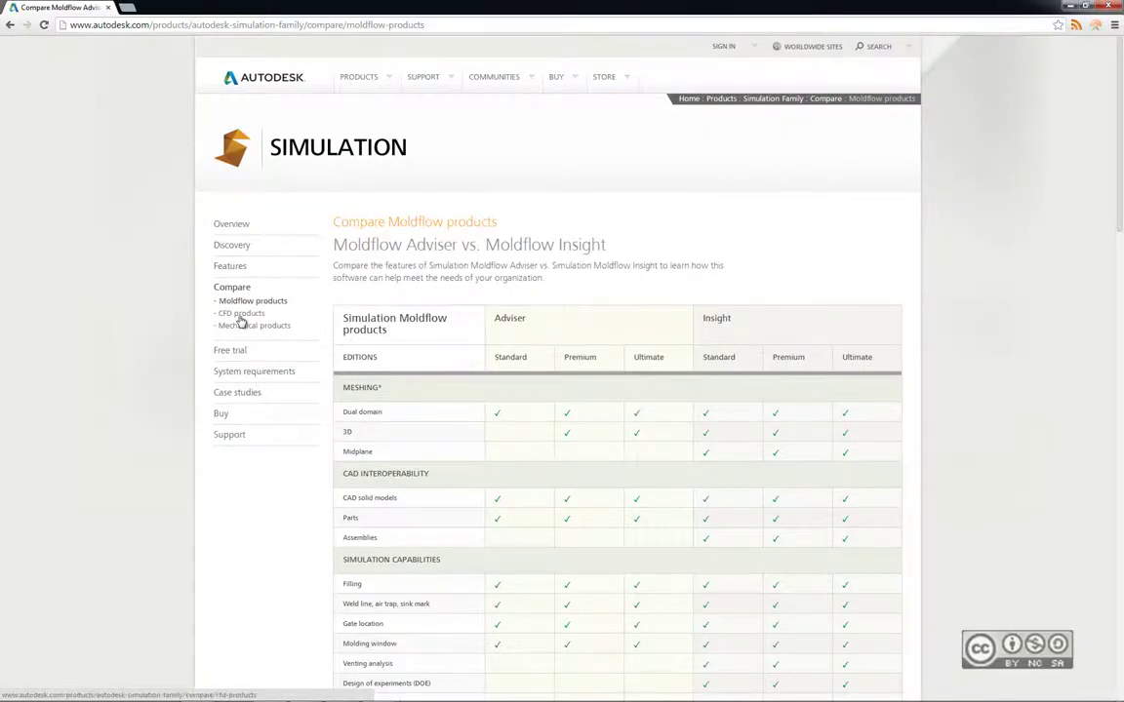
click(244, 314)
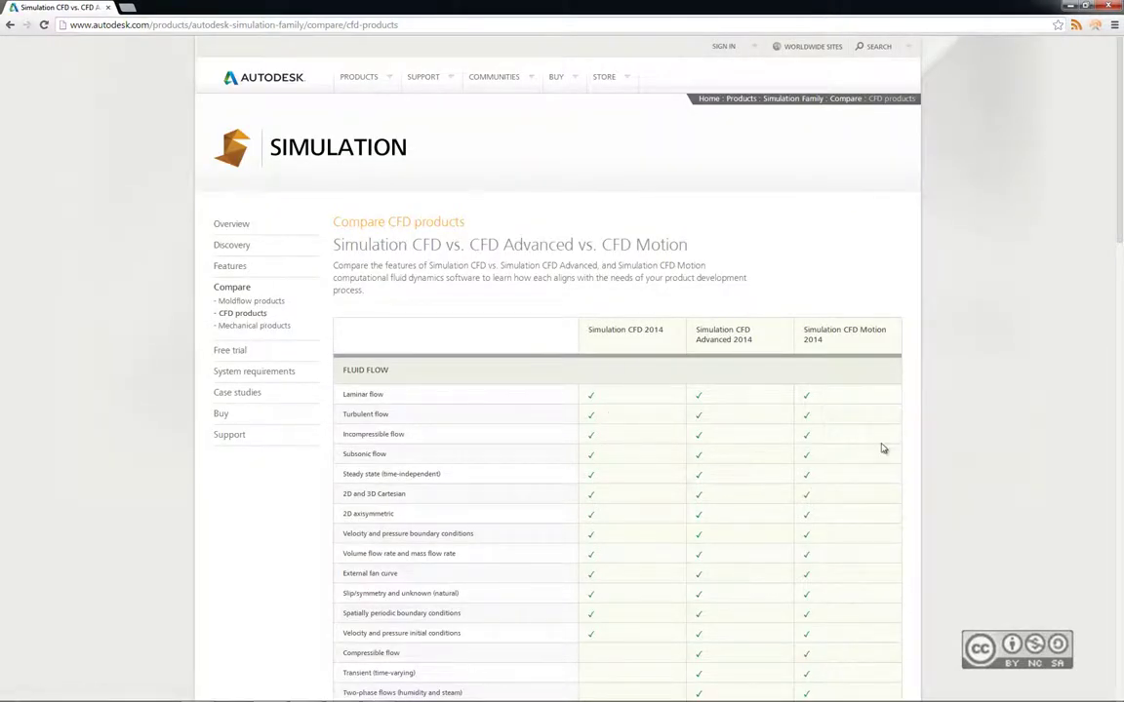
Review the CFD 2014, CFD Advanced and CFD Motion feature table, then minimize the browser.
scroll(883, 447, down, 1)
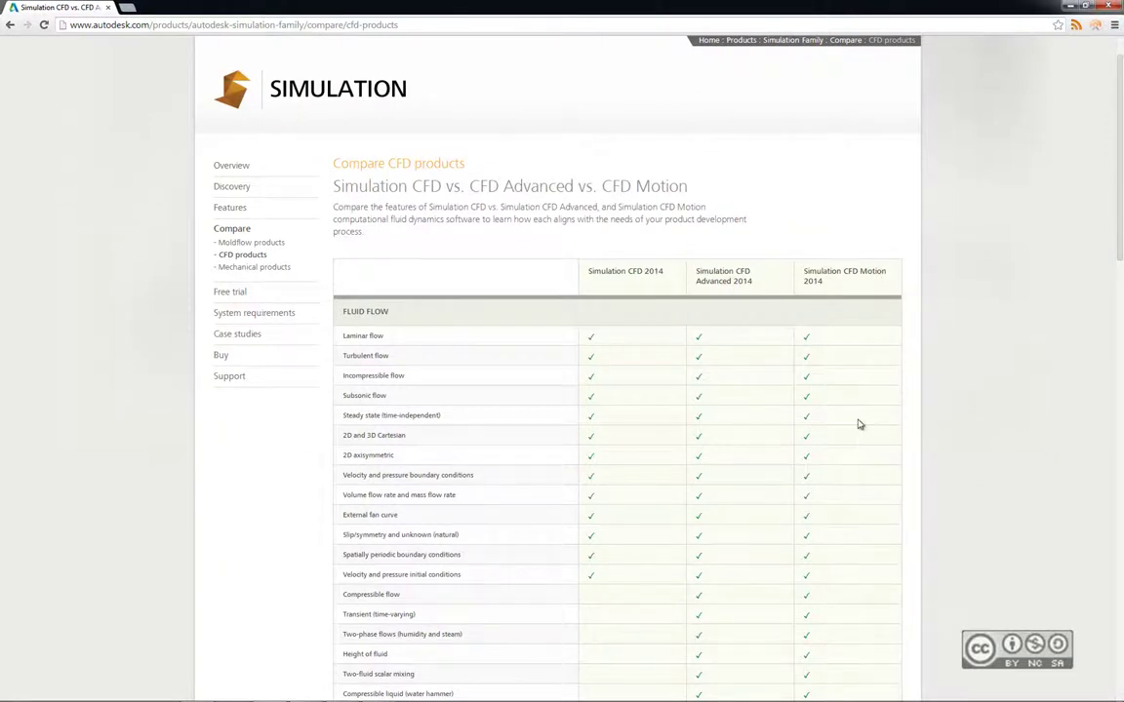
scroll(858, 424, down, 1)
scroll(858, 424, down, 1)
scroll(859, 424, down, 2)
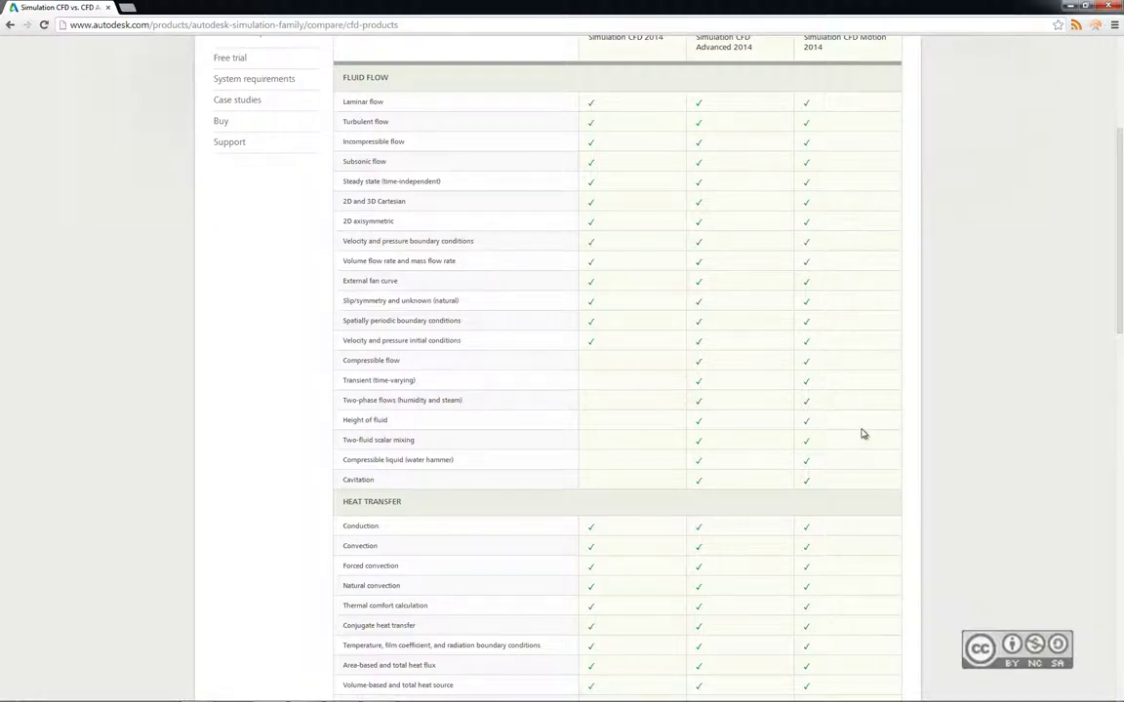
scroll(861, 431, up, 1)
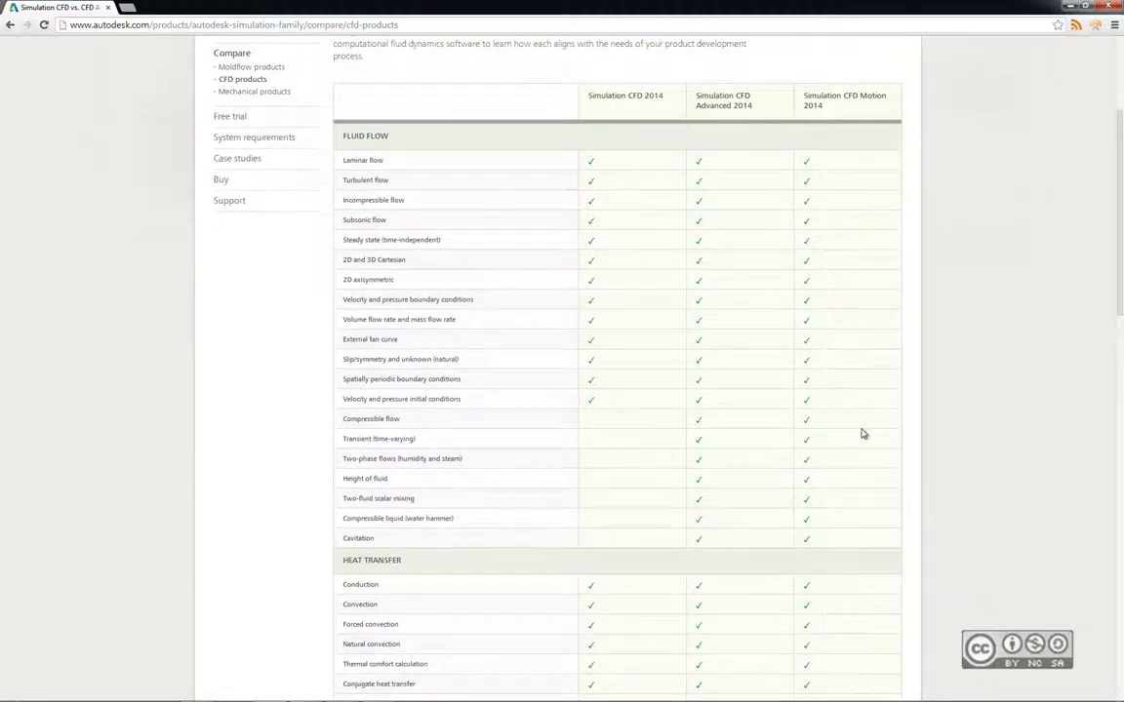
scroll(861, 434, up, 4)
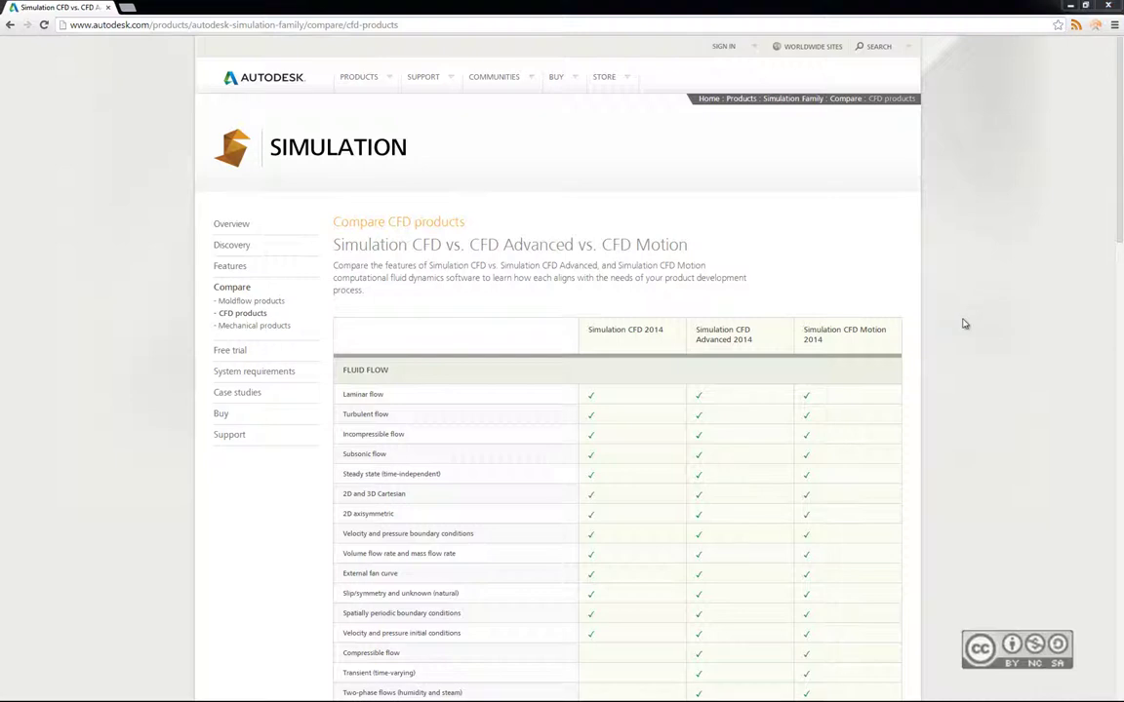
click(1069, 8)
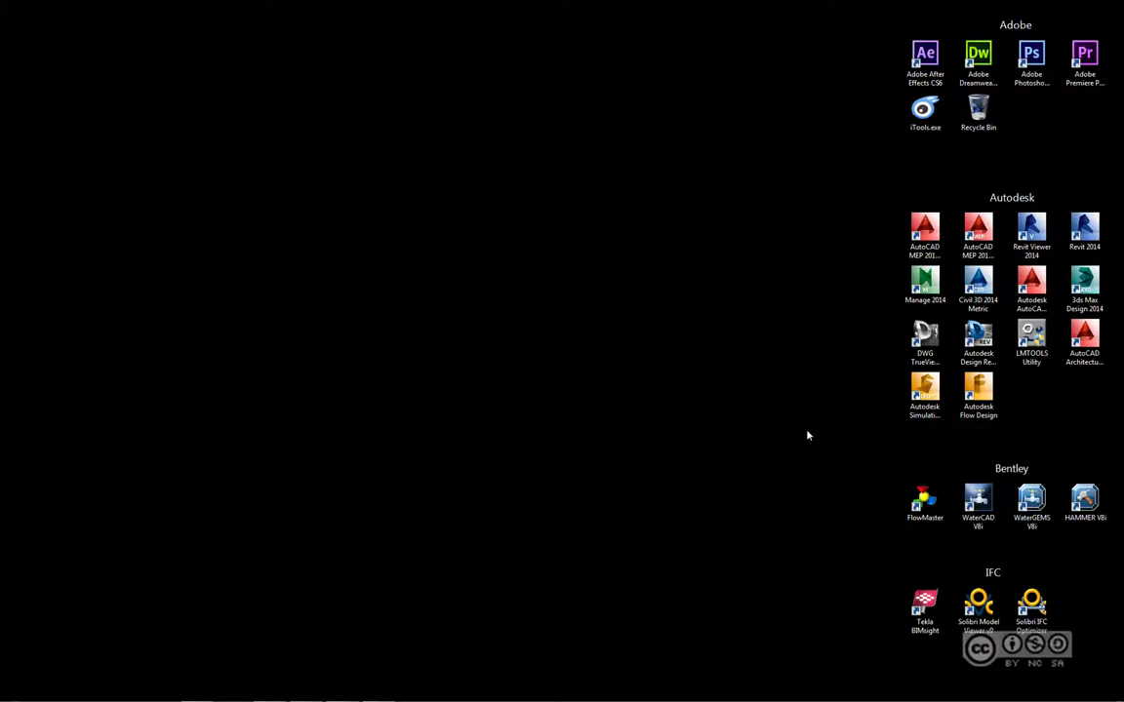
Launch Autodesk Simulation CFD 2014 from its desktop shortcut.
click(928, 395)
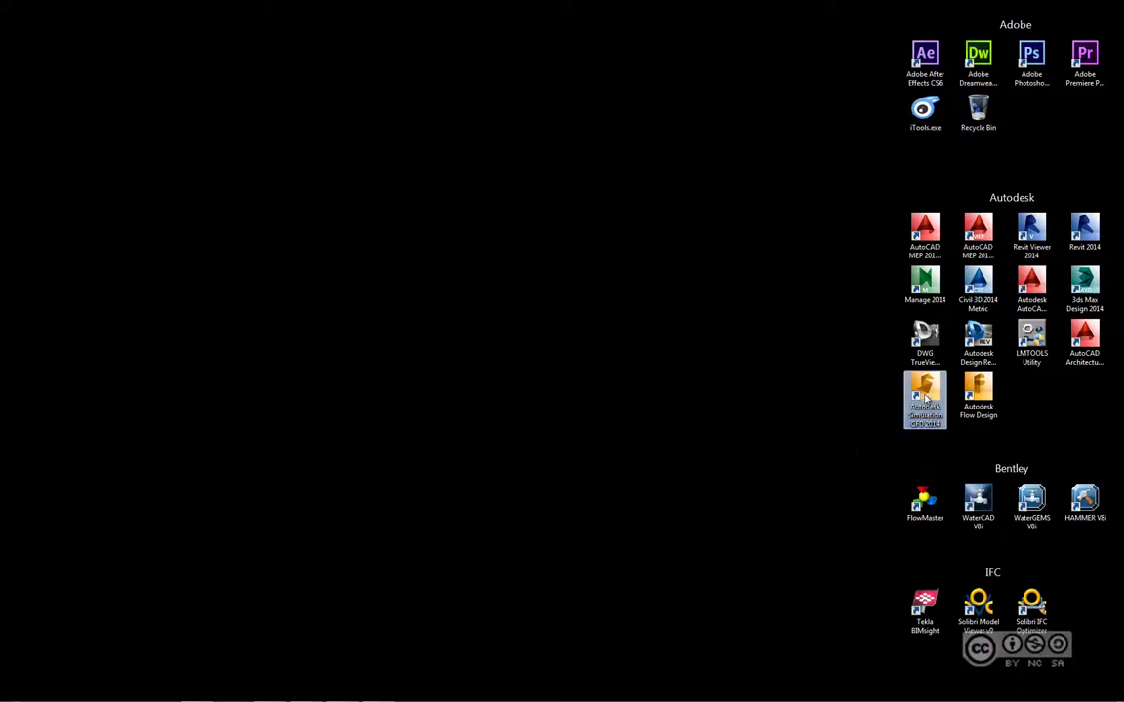
double_click(926, 395)
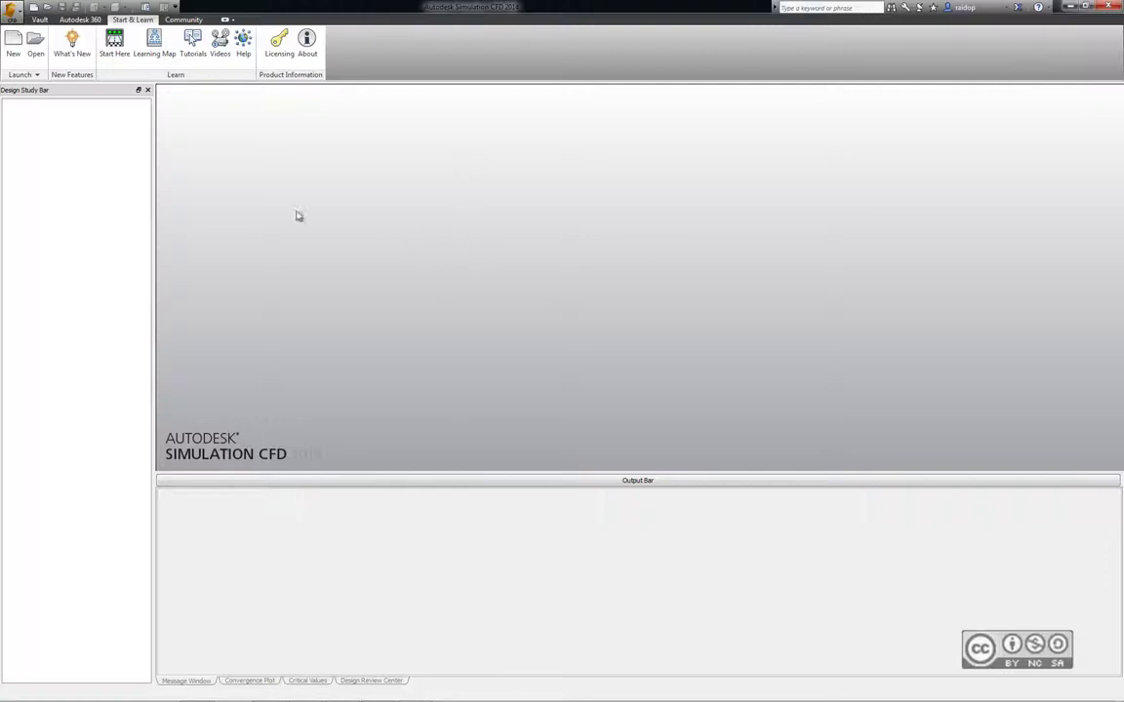
Open the saved .cfz design study from the study folder under D:\e-ope.
click(80, 19)
click(40, 19)
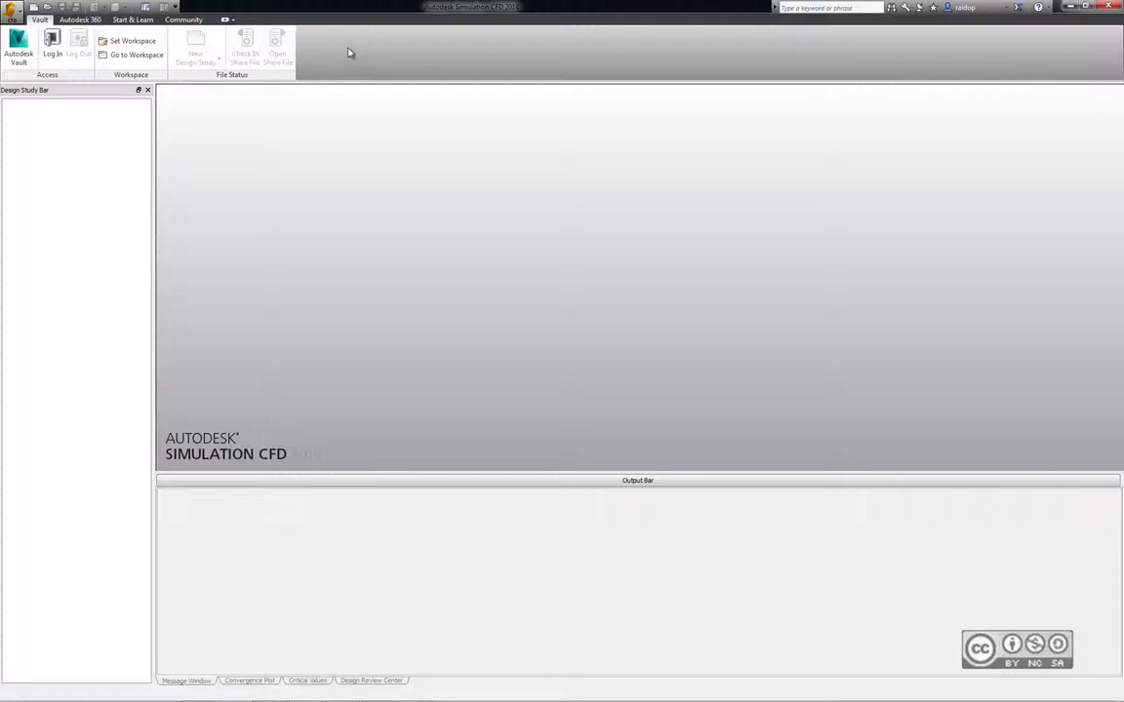
click(46, 10)
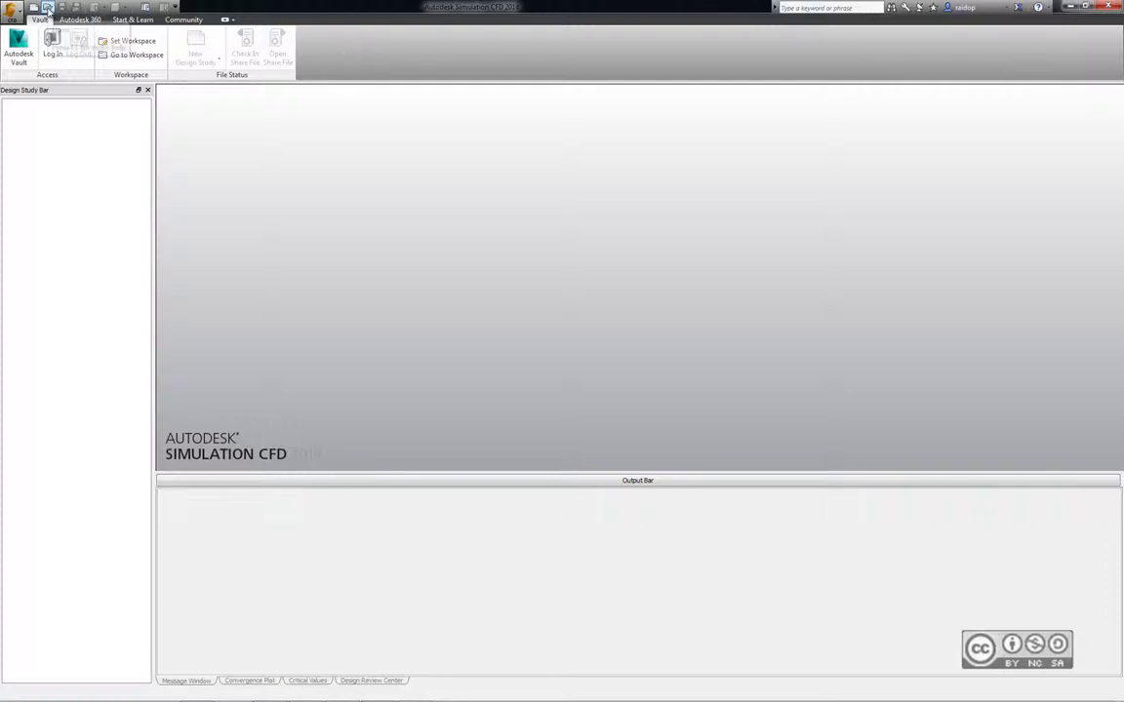
click(54, 26)
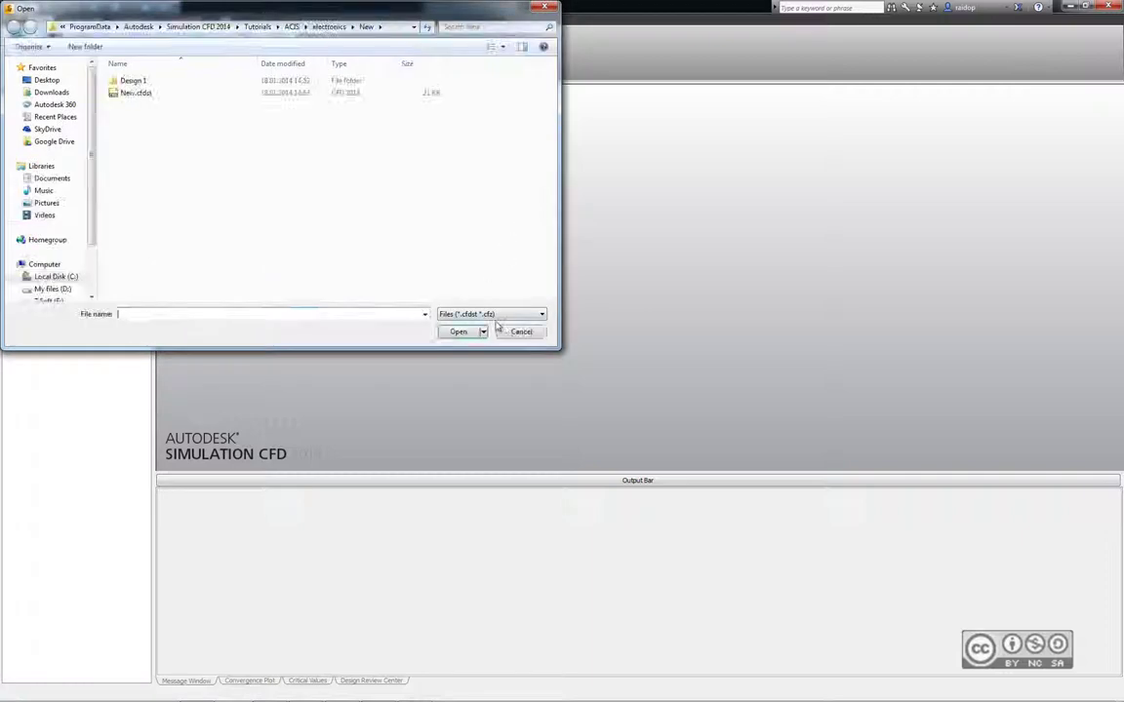
click(483, 314)
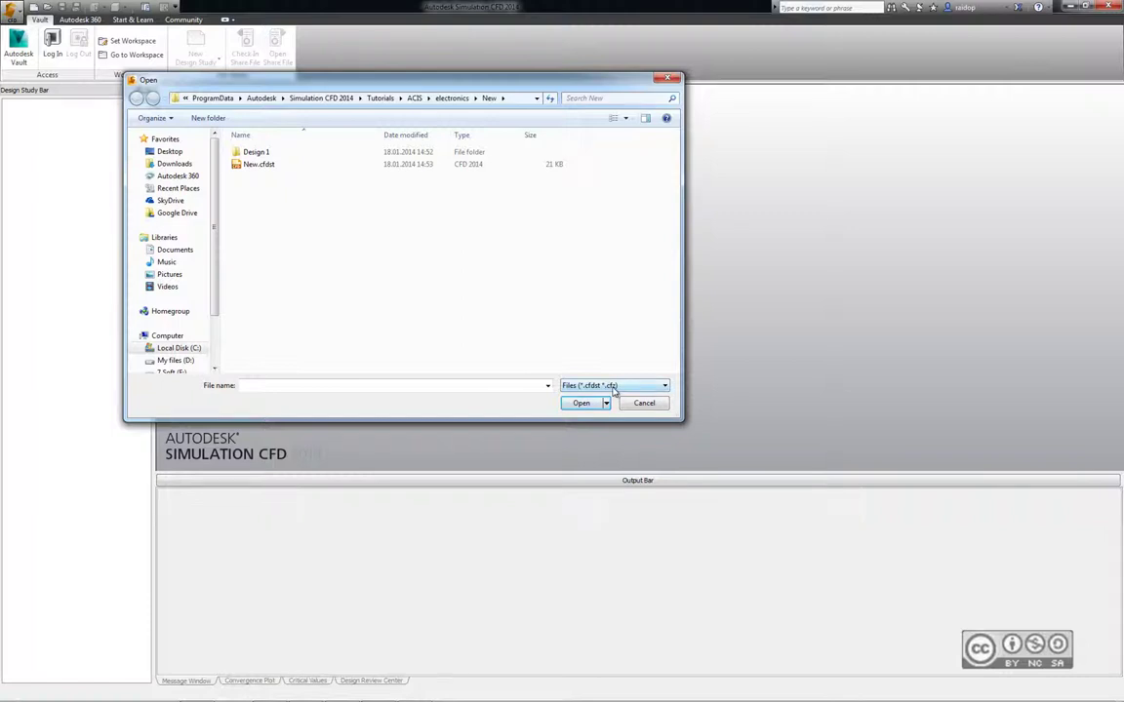
scroll(205, 263, down, 2)
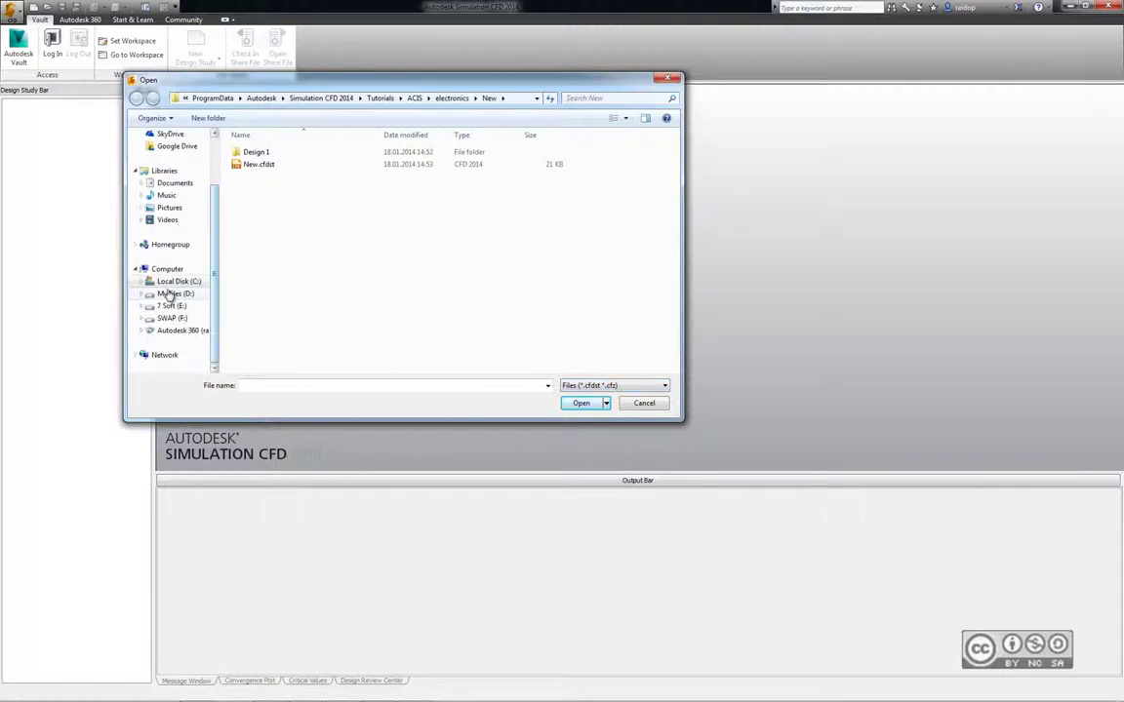
double_click(255, 284)
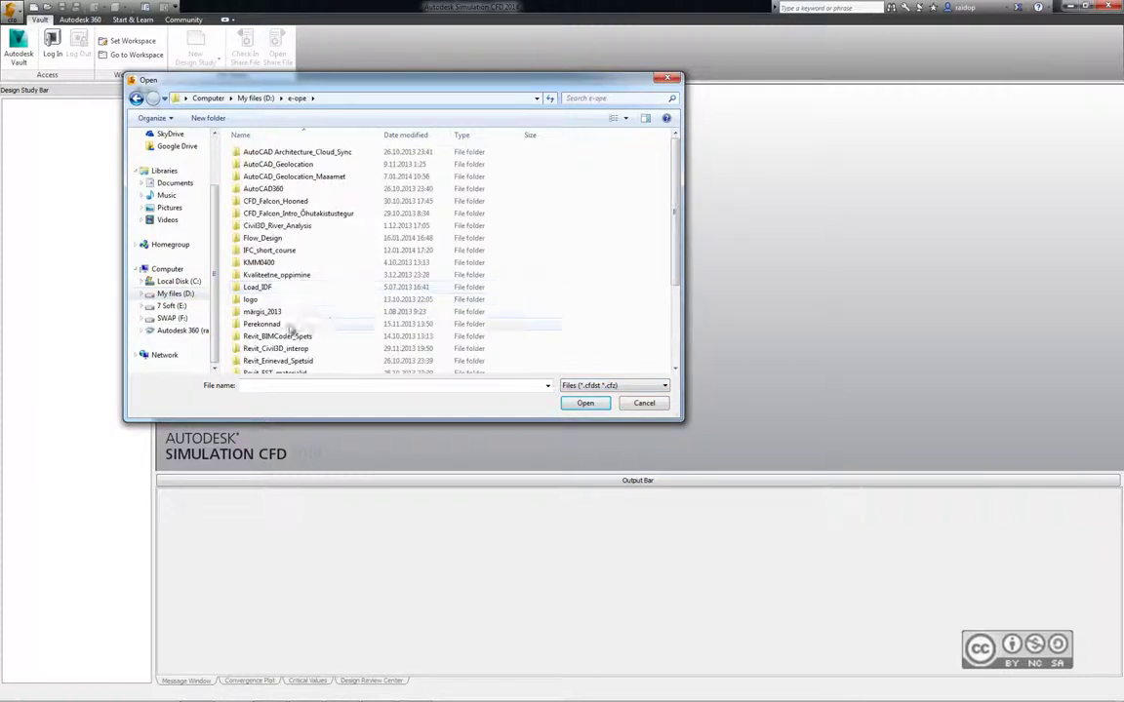
double_click(291, 332)
click(283, 161)
key(Return)
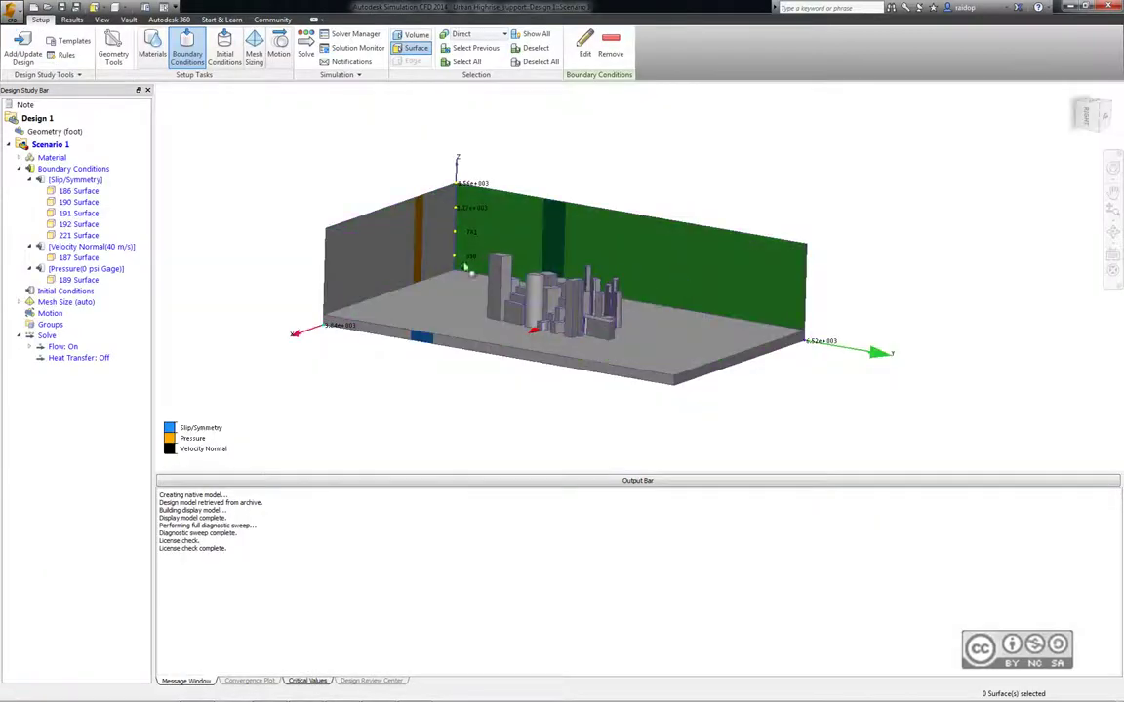
Zoom in and orbit the view to look down on the cluster of tower blocks.
scroll(509, 291, up, 2)
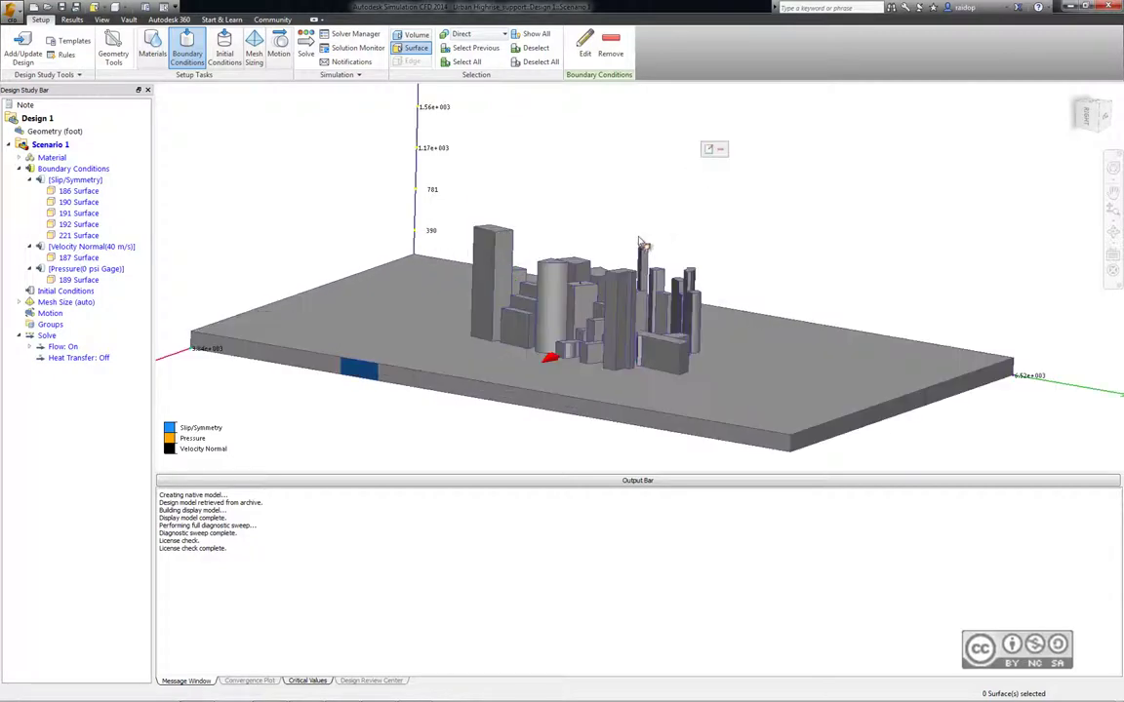
mouse_move(553, 234)
shift+middle_down()
mouse_move(622, 281)
mouse_move(597, 245)
mouse_move(626, 202)
mouse_move(704, 177)
shift+middle_up()
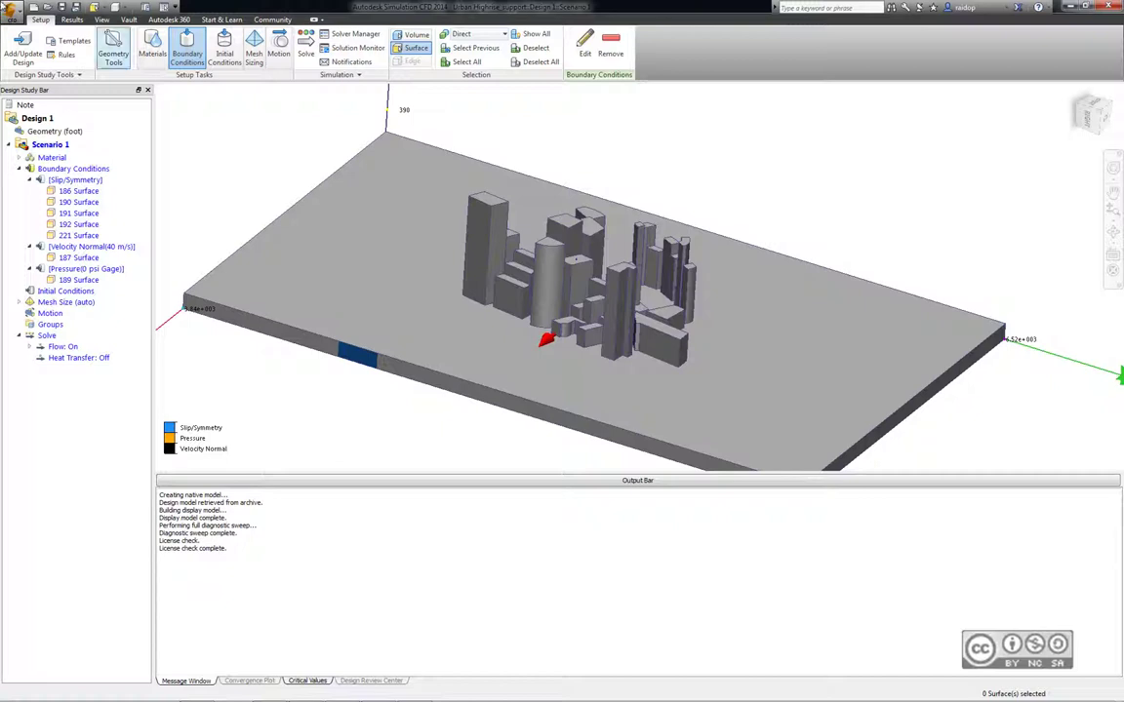
Start a new design study without saving, review the supported CAD file types, and choose no file.
click(32, 8)
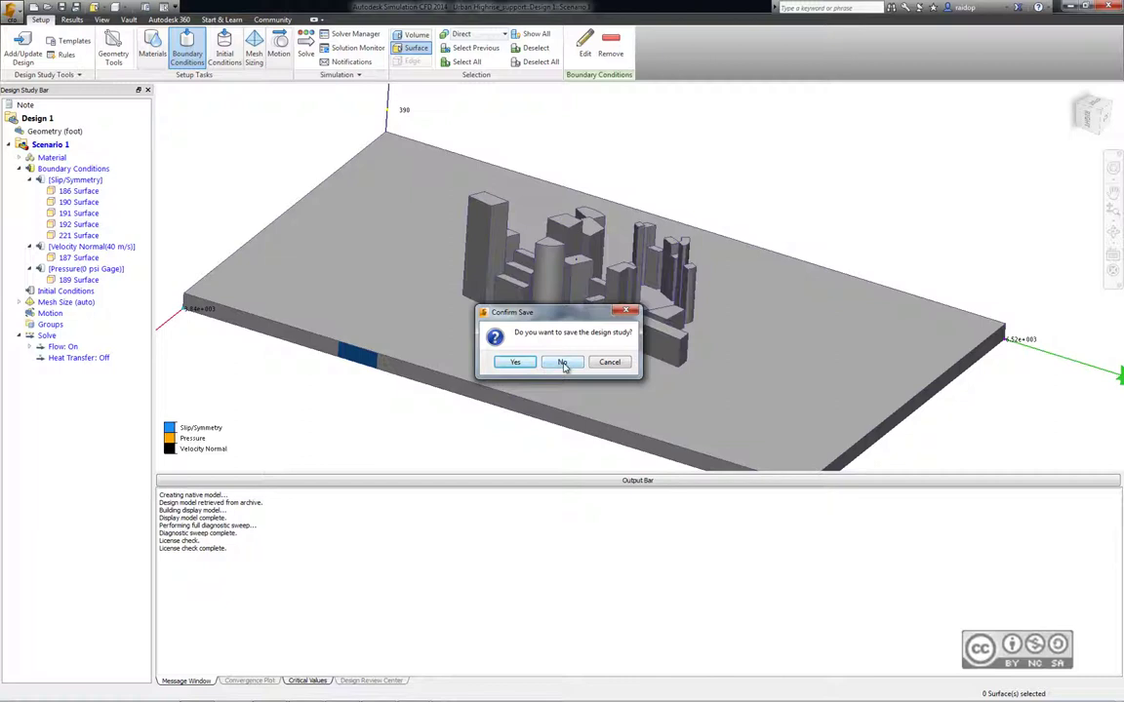
click(563, 363)
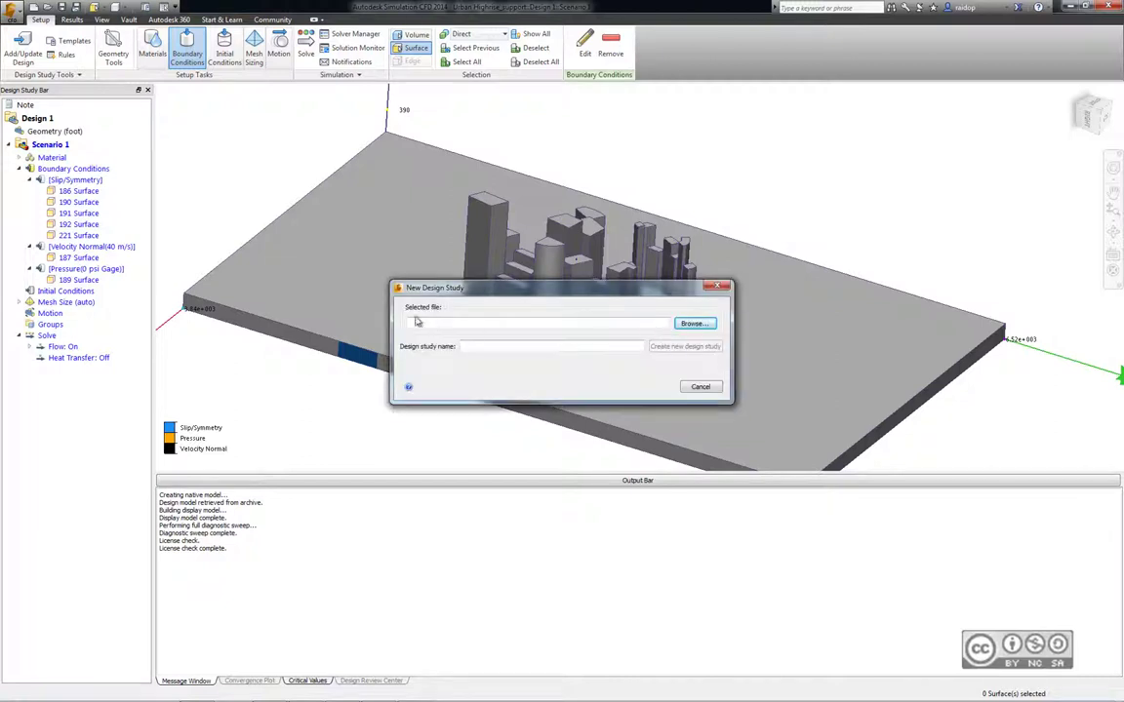
click(693, 326)
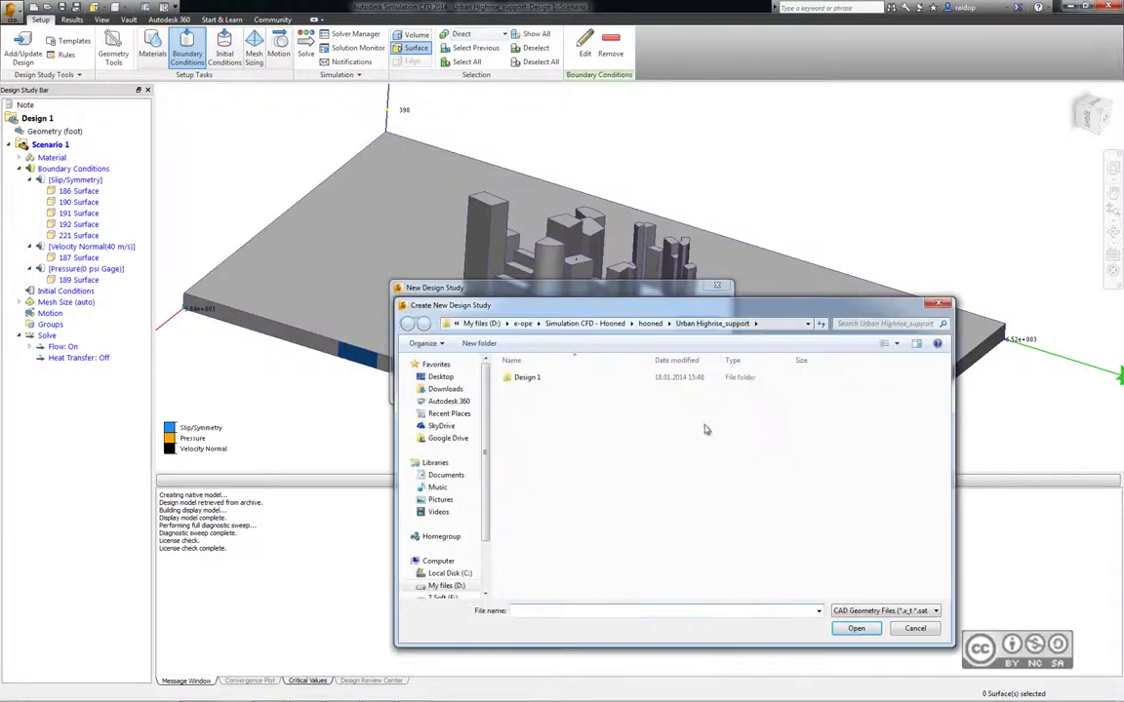
click(881, 612)
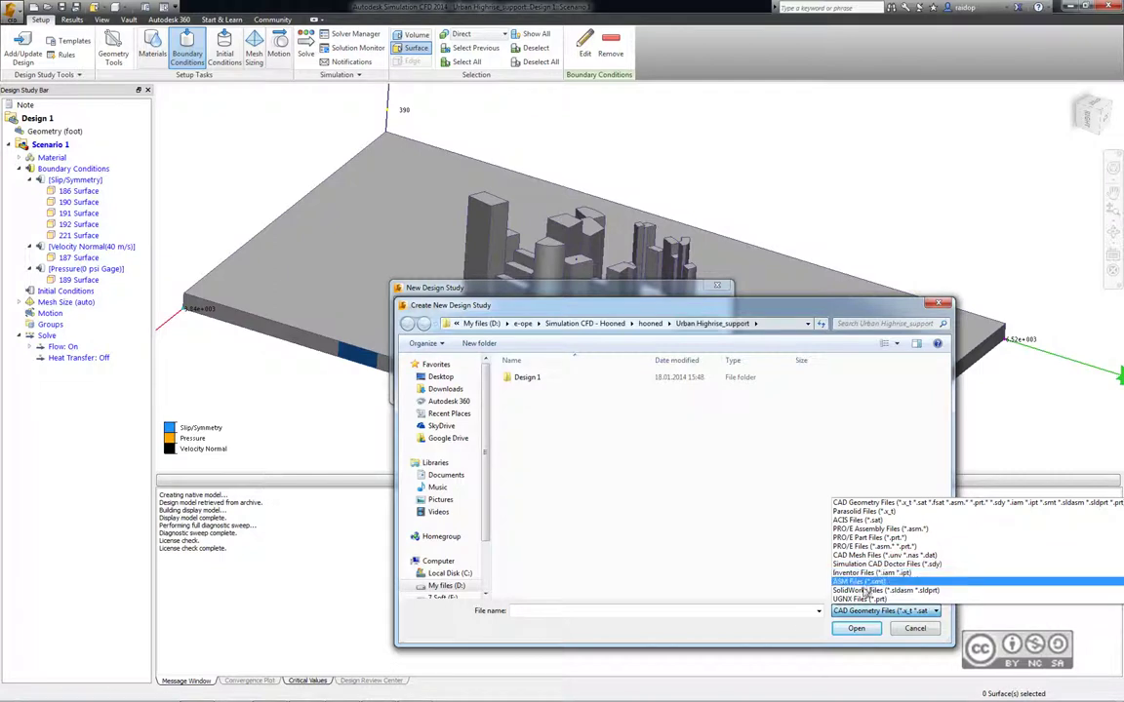
click(761, 637)
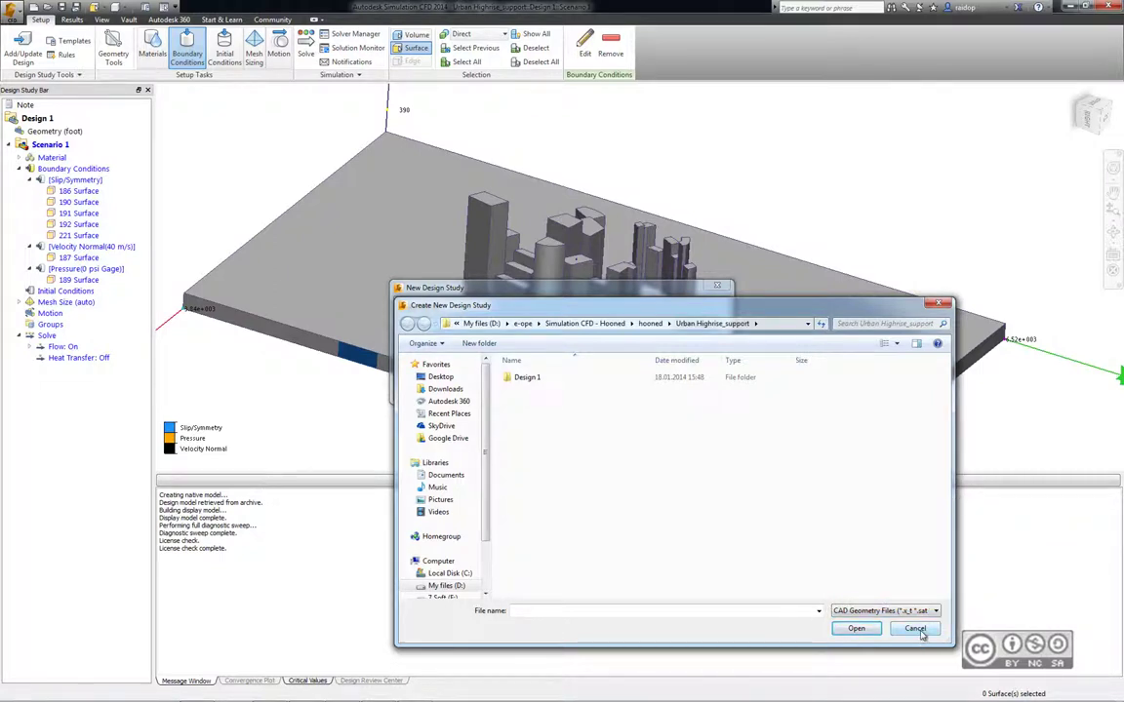
click(915, 629)
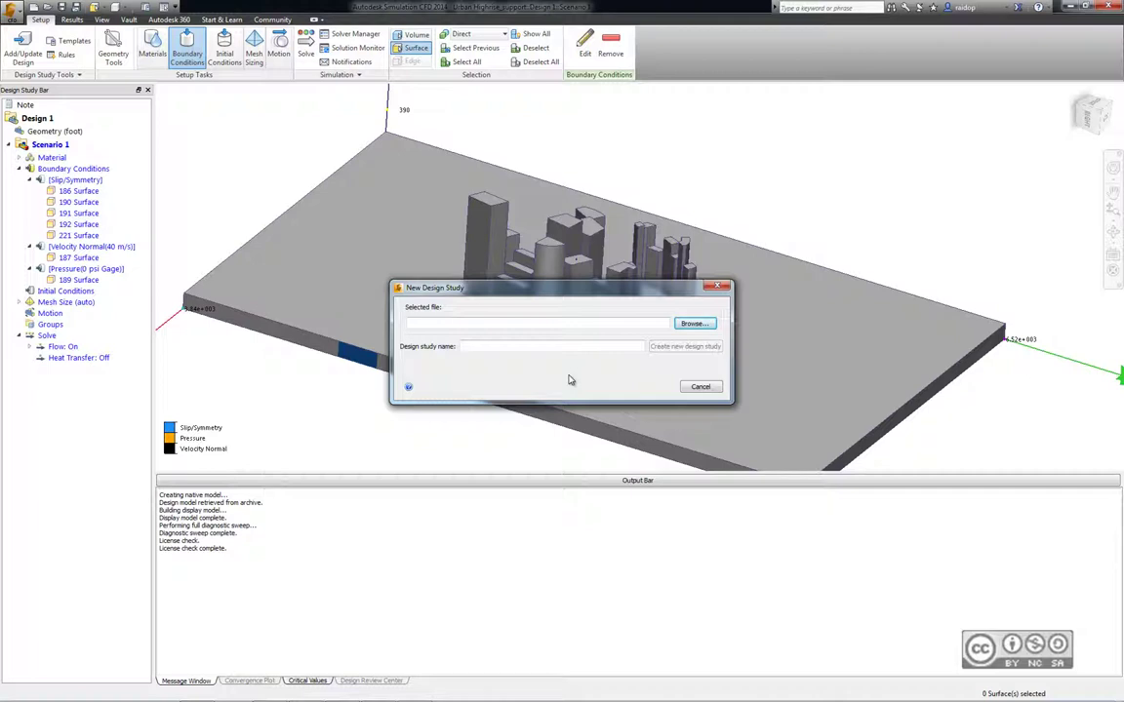
Cancel the new study, check Inventor Fusion's openable formats, and send the three-building model to Simulation CFD.
click(706, 388)
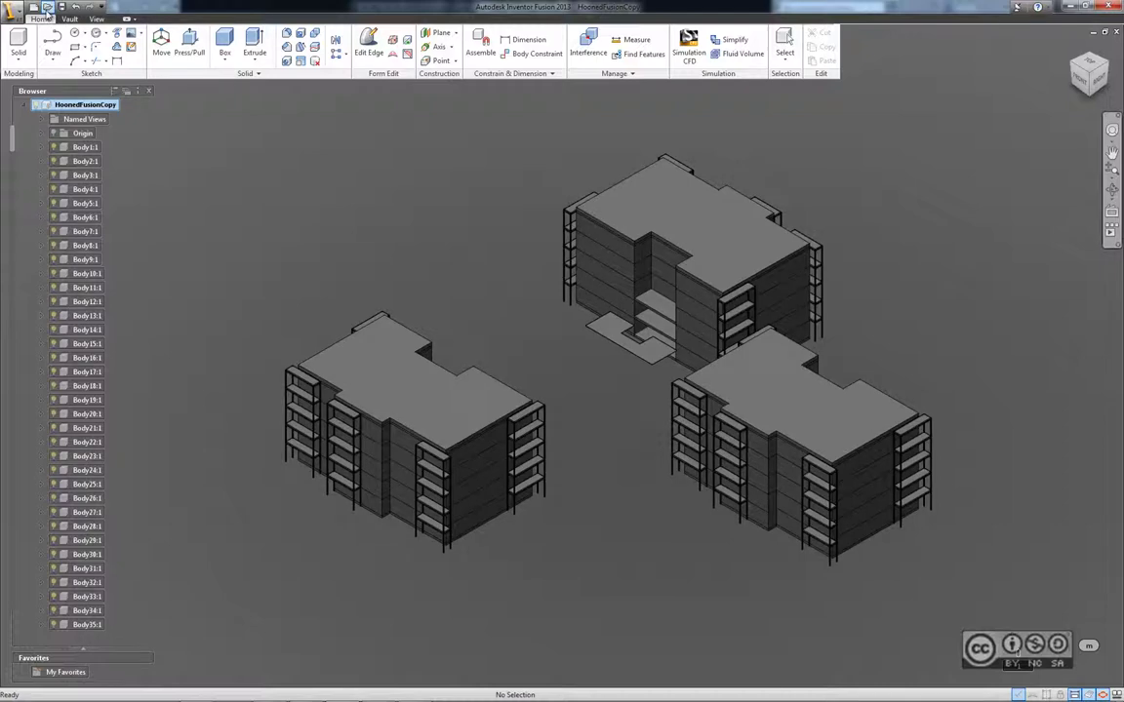
click(46, 9)
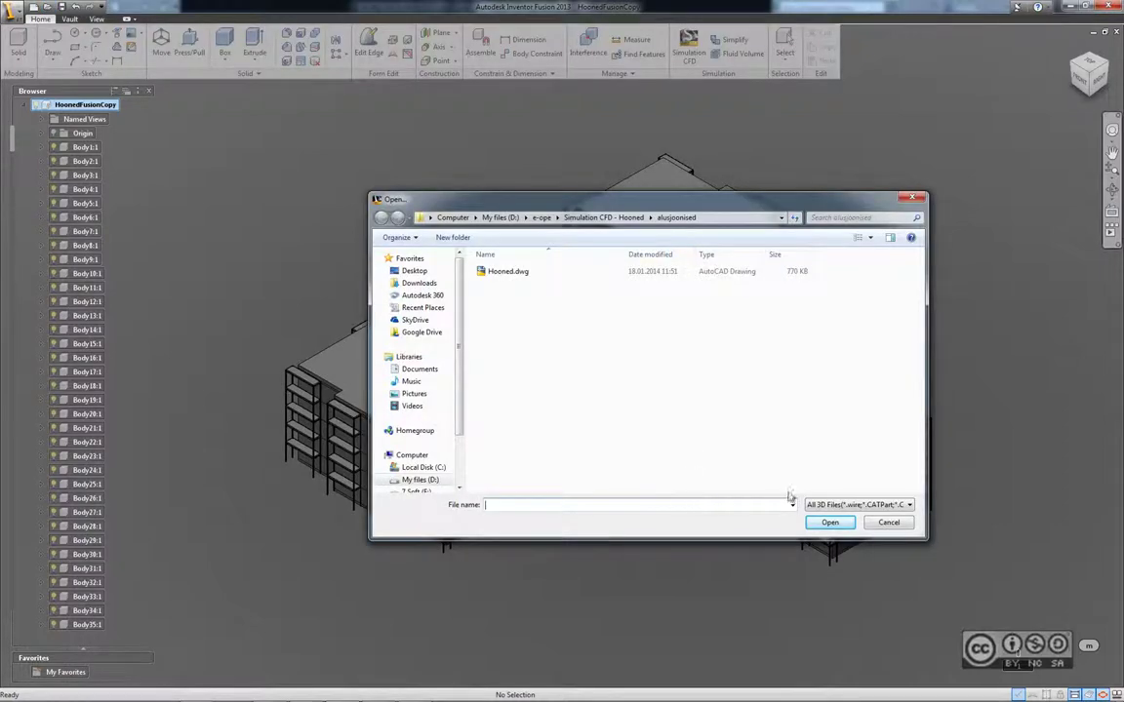
click(864, 504)
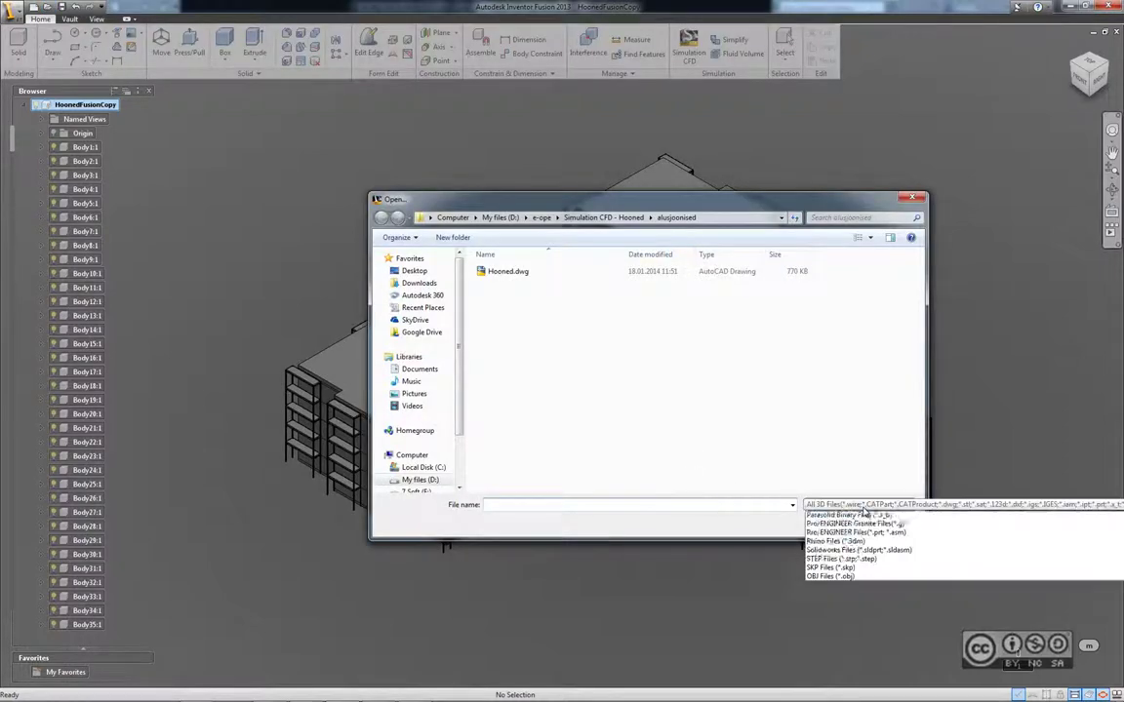
click(698, 529)
drag(634, 199, 638, 146)
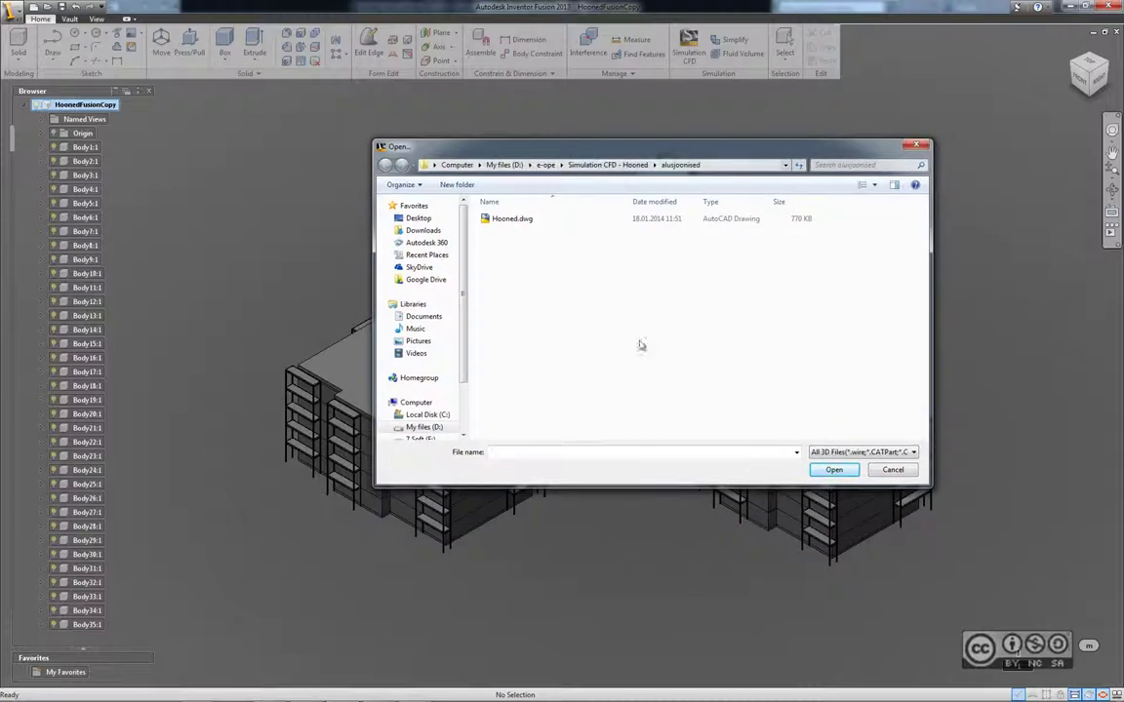
click(892, 470)
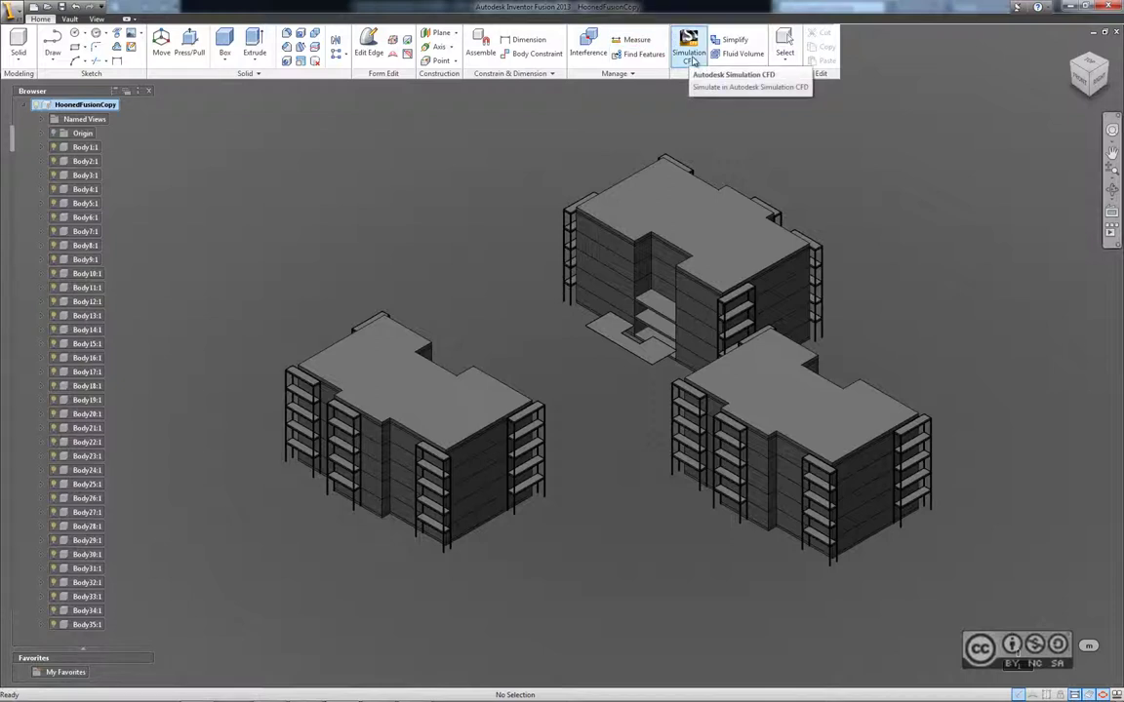
click(691, 54)
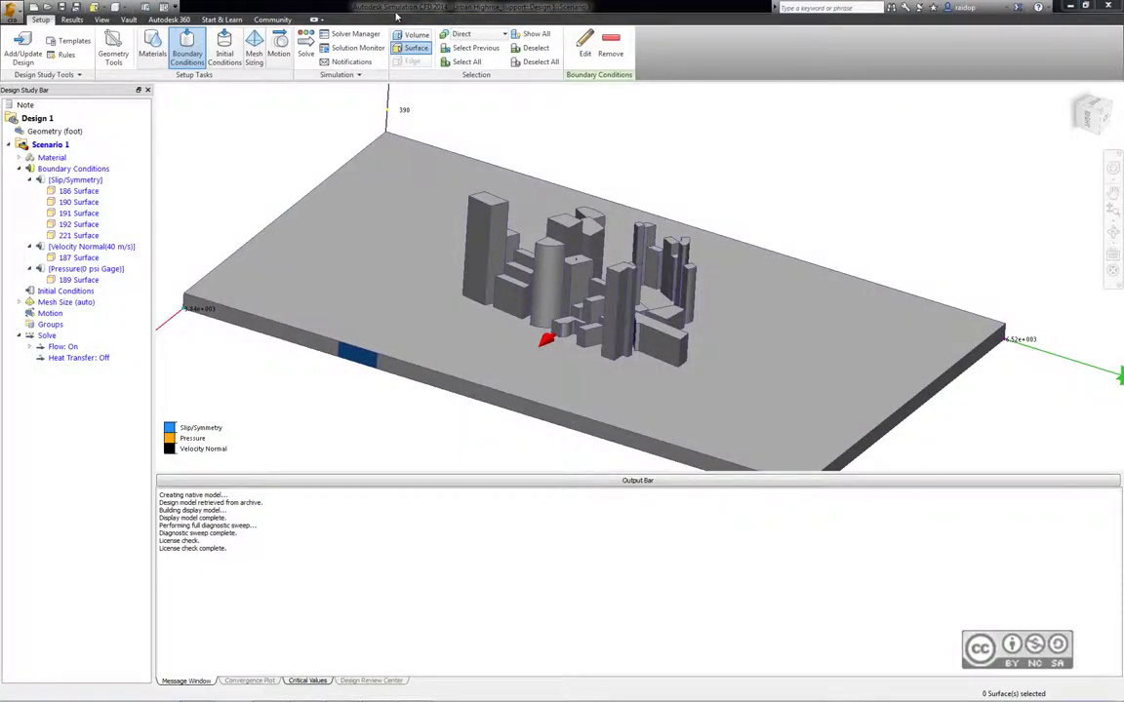
Minimize Simulation CFD and bring Revit 2014's three-building model to the front.
click(1070, 7)
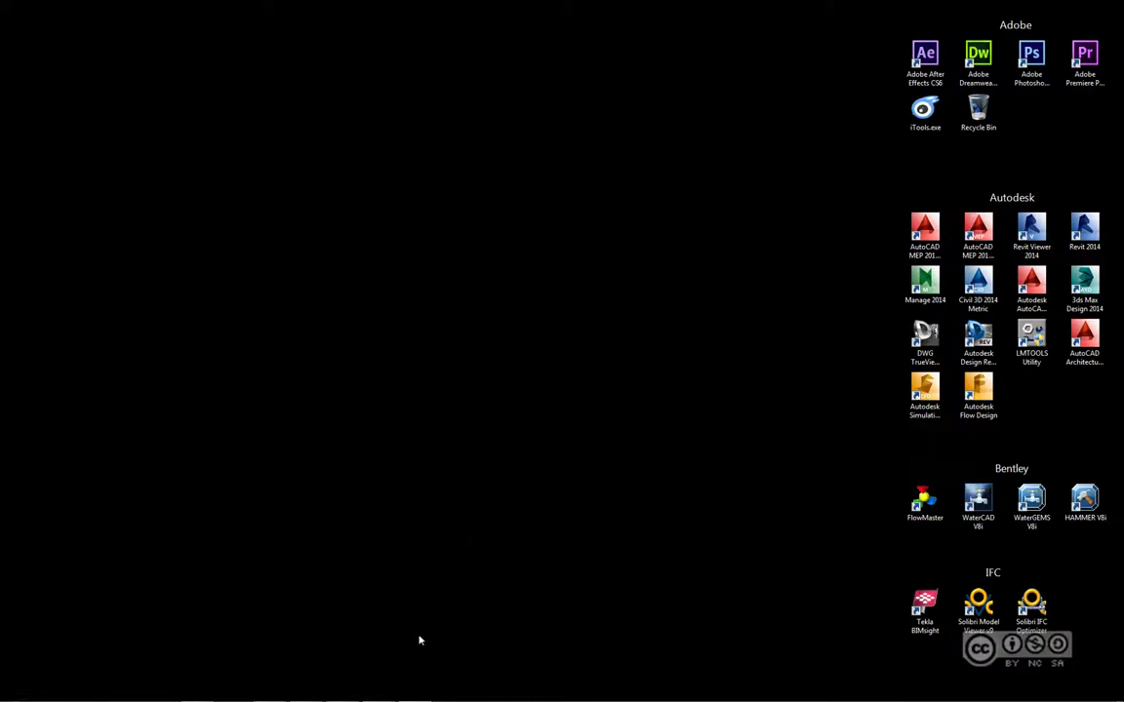
mouse_move(375, 697)
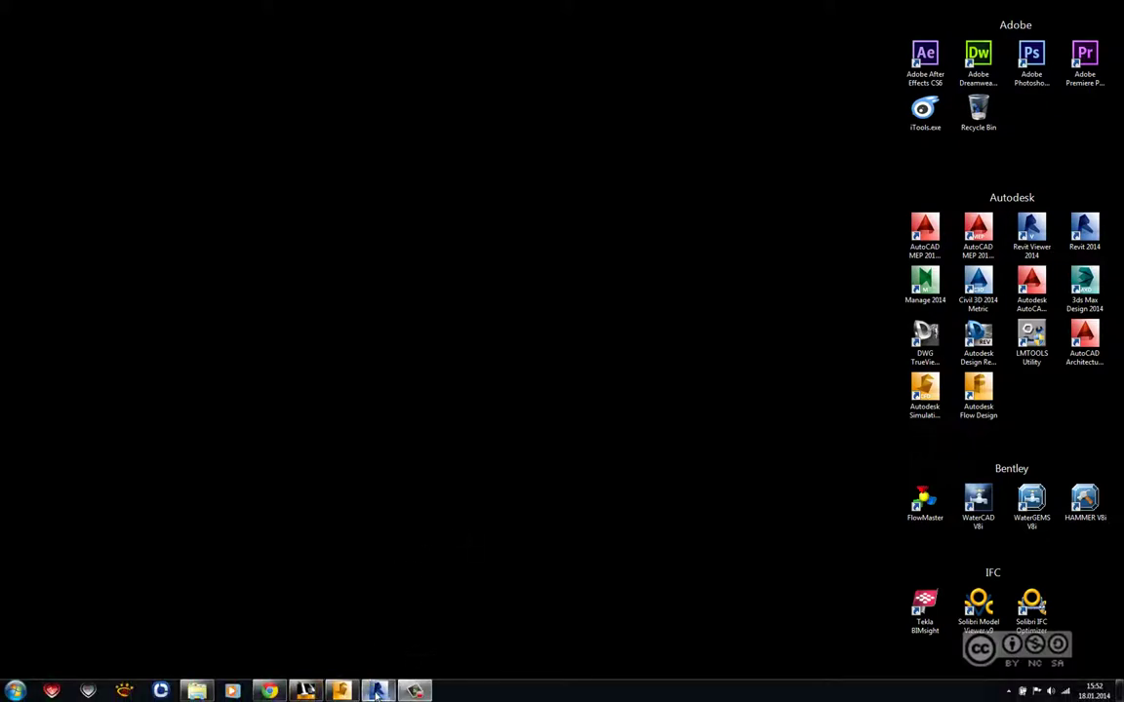
click(377, 693)
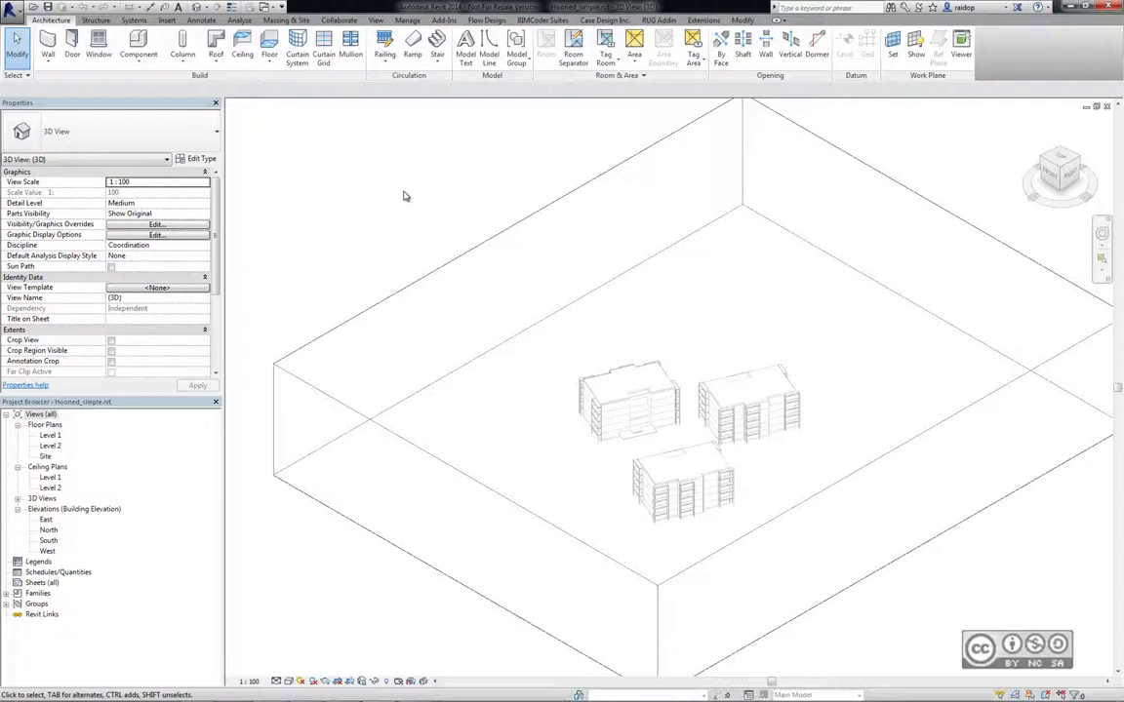
Show Revit's Add-Ins tools, including Simulation CFD 2014's Launch Active Model.
click(444, 20)
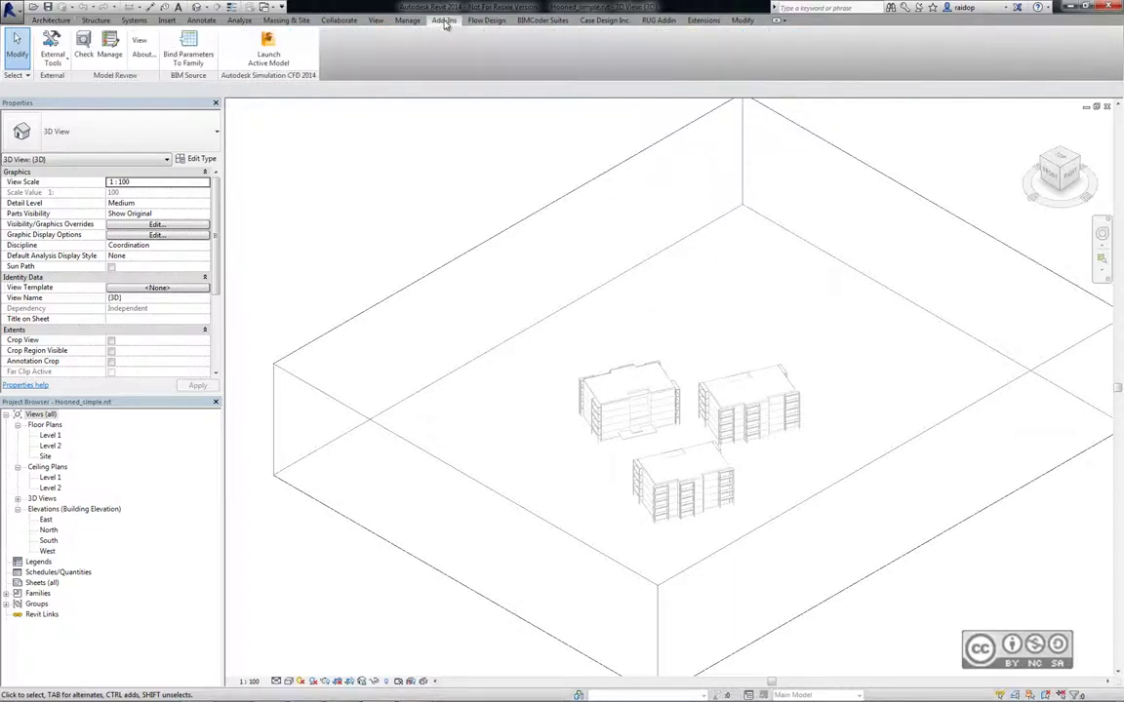